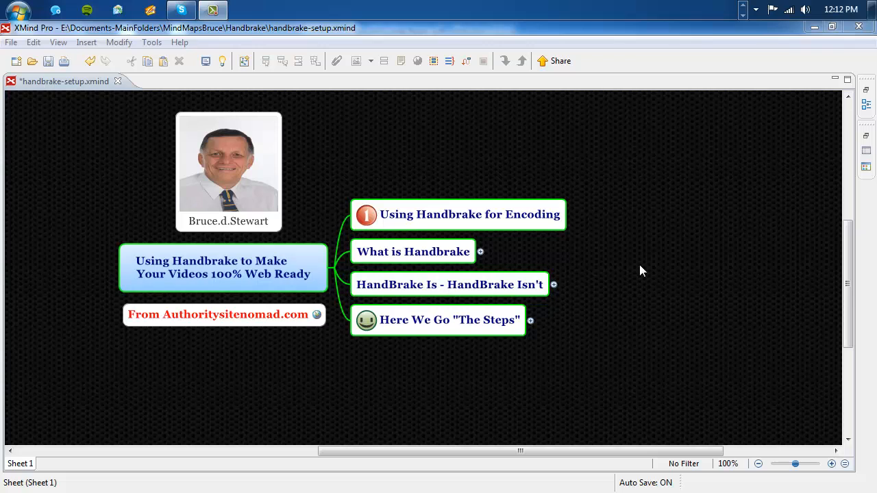
Step: Switch from the mind map to Nitro Pro with the "Make Your Video 100% Web Ready" PDF
{"action": "left_click", "coordinate": [517, 283]}
{"action": "left_click", "coordinate": [465, 253]}
{"action": "left_click", "coordinate": [746, 12]}
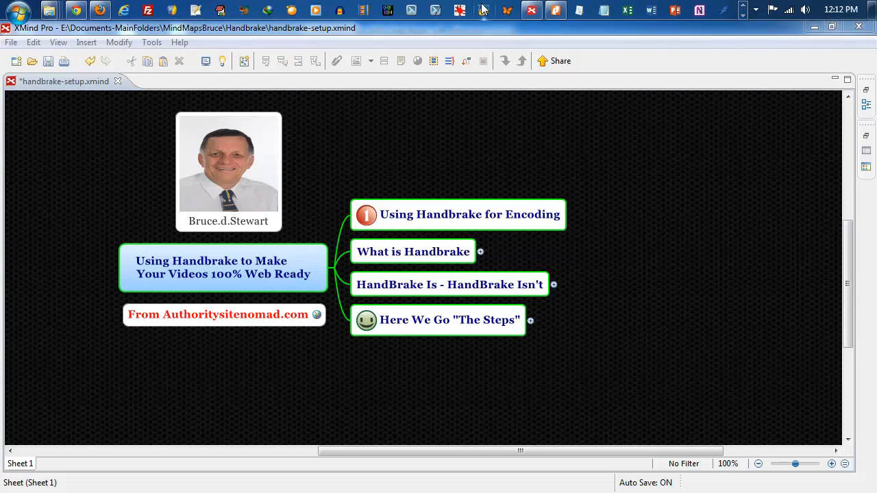
{"action": "left_click", "coordinate": [555, 11]}
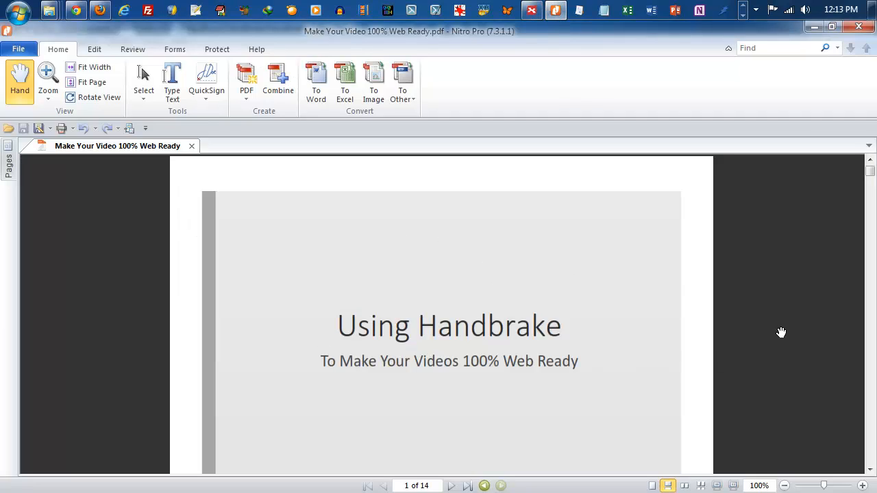
Step: Examine the guide's cover, the mind map page with its download links, and the Table of Contents
{"action": "scroll", "coordinate": [780, 331], "scroll_direction": "down", "scroll_amount": 2}
{"action": "scroll", "coordinate": [779, 331], "scroll_direction": "down", "scroll_amount": 3}
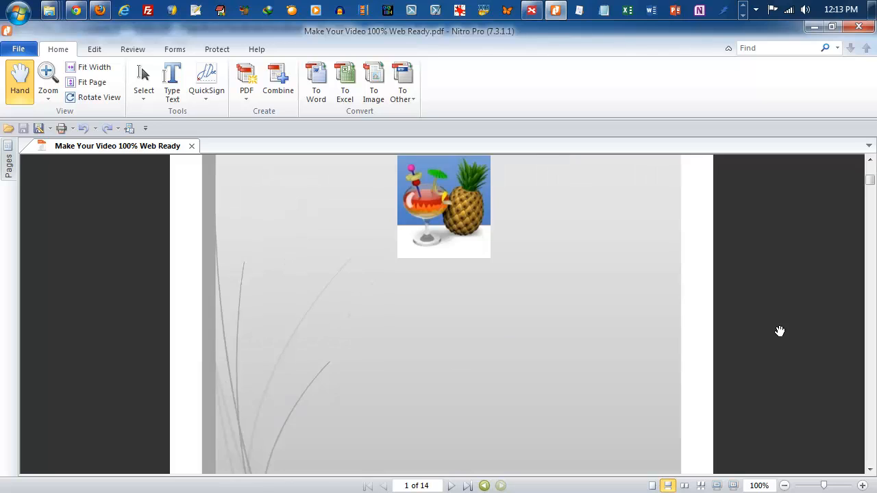
{"action": "scroll", "coordinate": [780, 331], "scroll_direction": "down", "scroll_amount": 12}
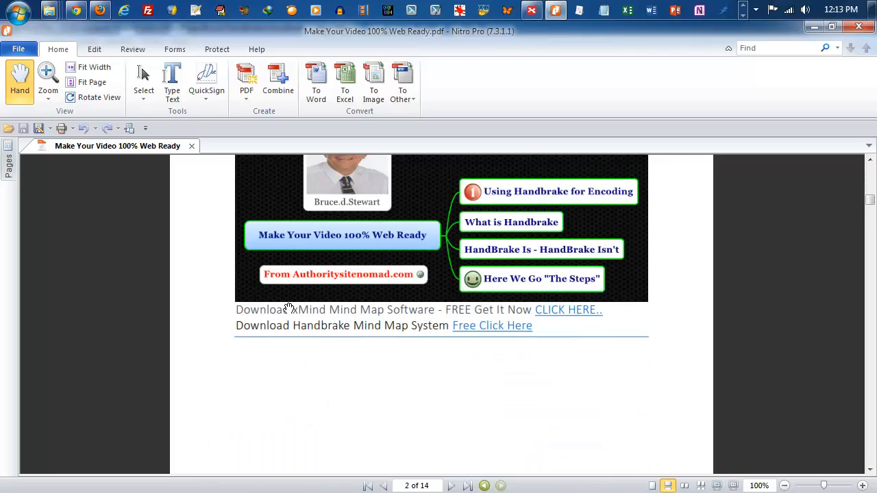
{"action": "scroll", "coordinate": [553, 307], "scroll_direction": "up", "scroll_amount": 2}
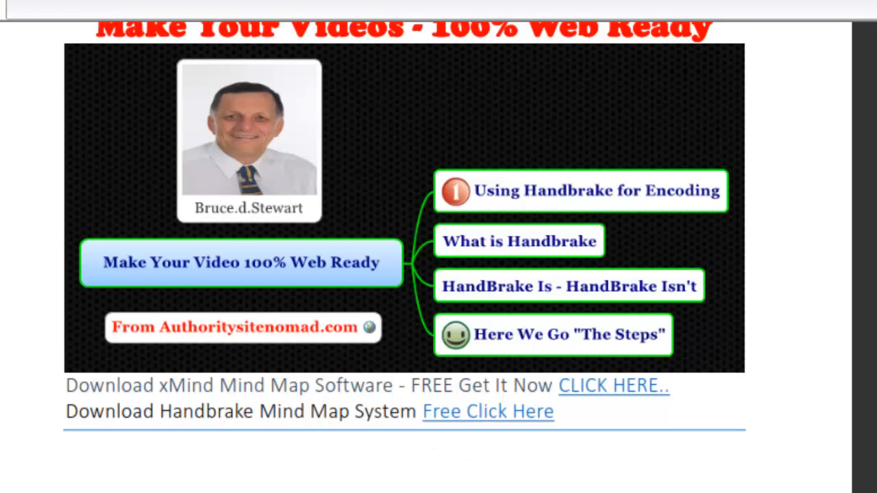
{"action": "scroll", "coordinate": [439, 246], "scroll_direction": "down", "scroll_amount": 5}
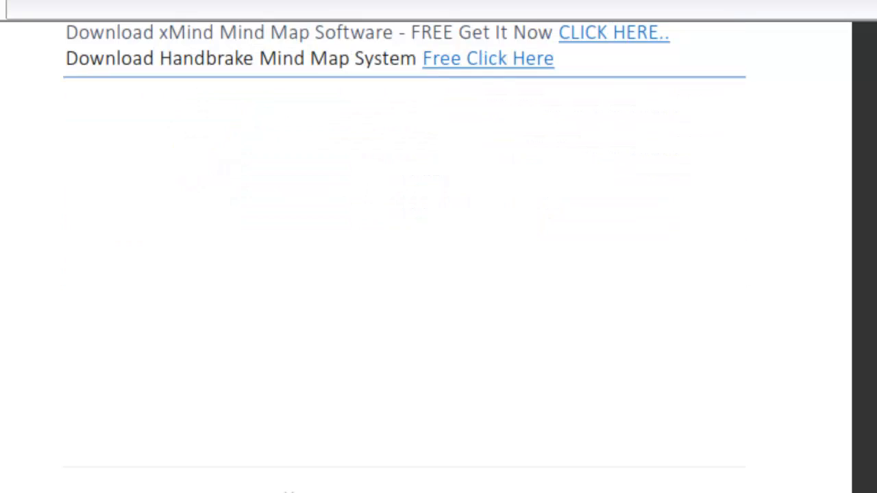
{"action": "scroll", "coordinate": [439, 247], "scroll_direction": "down", "scroll_amount": 5}
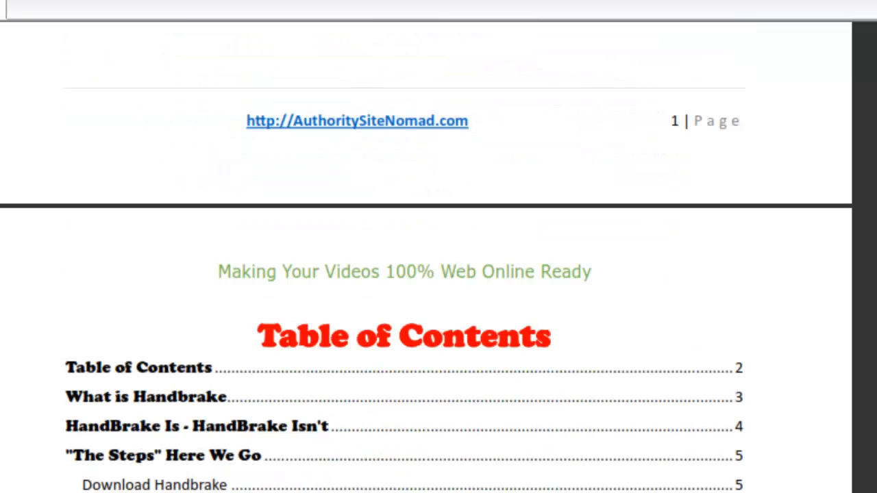
{"action": "scroll", "coordinate": [854, 241], "scroll_direction": "down", "scroll_amount": 3}
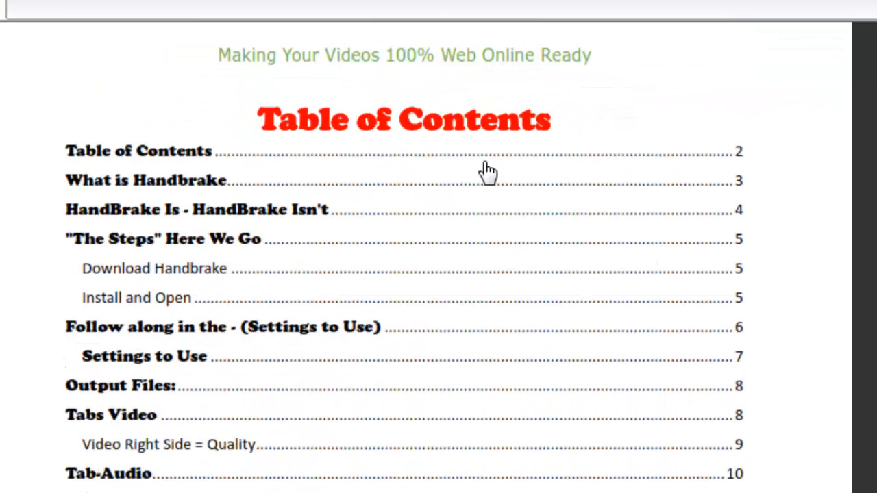
{"action": "scroll", "coordinate": [872, 272], "scroll_direction": "down", "scroll_amount": 2}
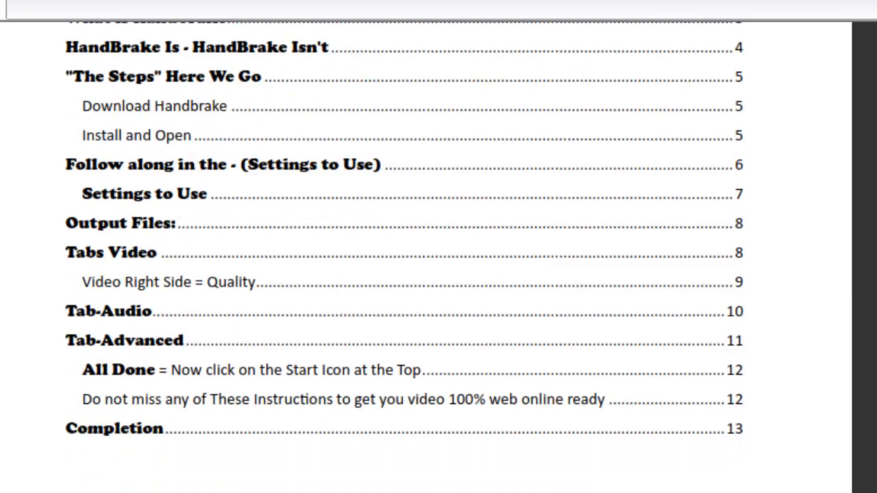
{"action": "scroll", "coordinate": [470, 152], "scroll_direction": "down", "scroll_amount": 6}
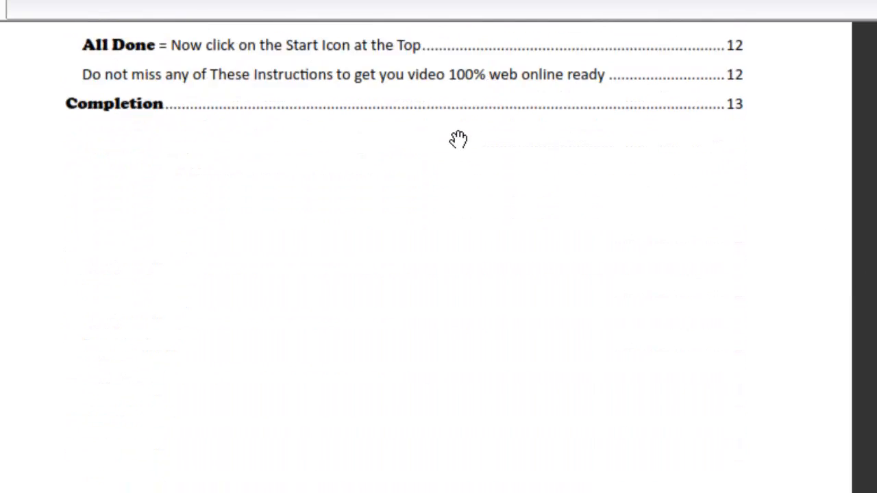
Step: Read the "What is Handbrake" and "HandBrake Is - HandBrake Isn't" pages through to "The Steps", and return to the xMind download links
{"action": "scroll", "coordinate": [458, 140], "scroll_direction": "down", "scroll_amount": 10}
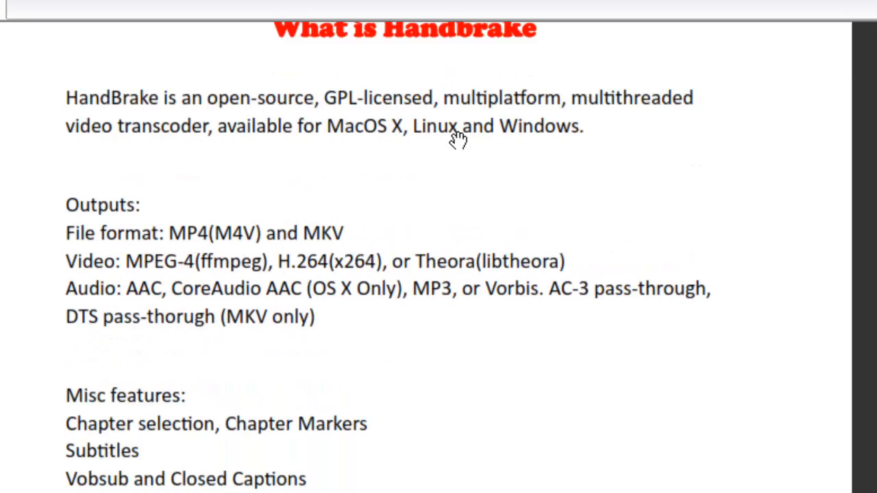
{"action": "scroll", "coordinate": [529, 225], "scroll_direction": "down", "scroll_amount": 10}
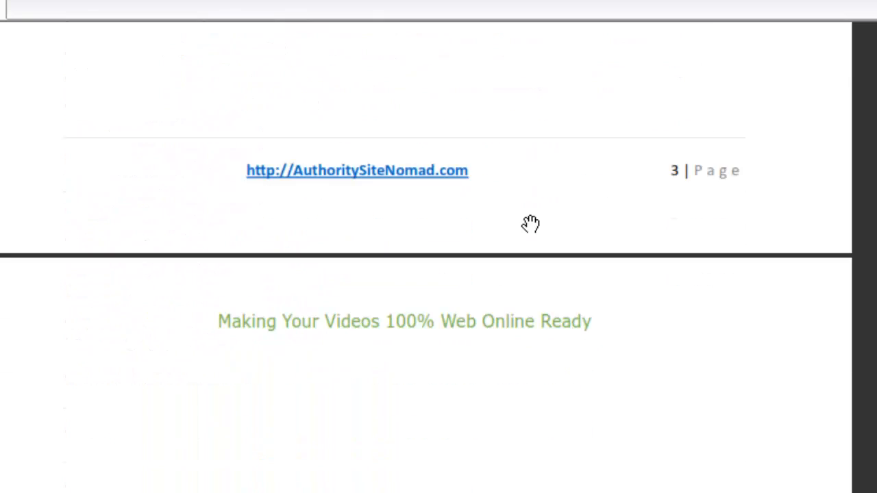
{"action": "scroll", "coordinate": [531, 224], "scroll_direction": "down", "scroll_amount": 2}
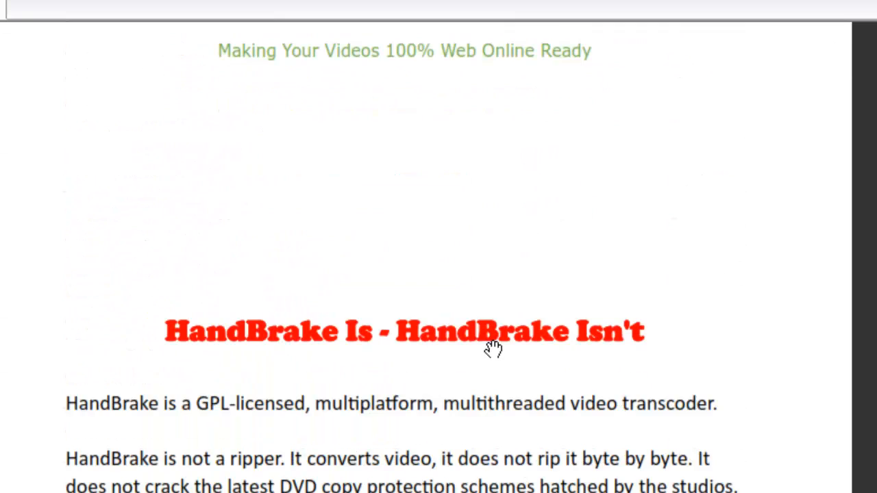
{"action": "scroll", "coordinate": [775, 251], "scroll_direction": "down", "scroll_amount": 10}
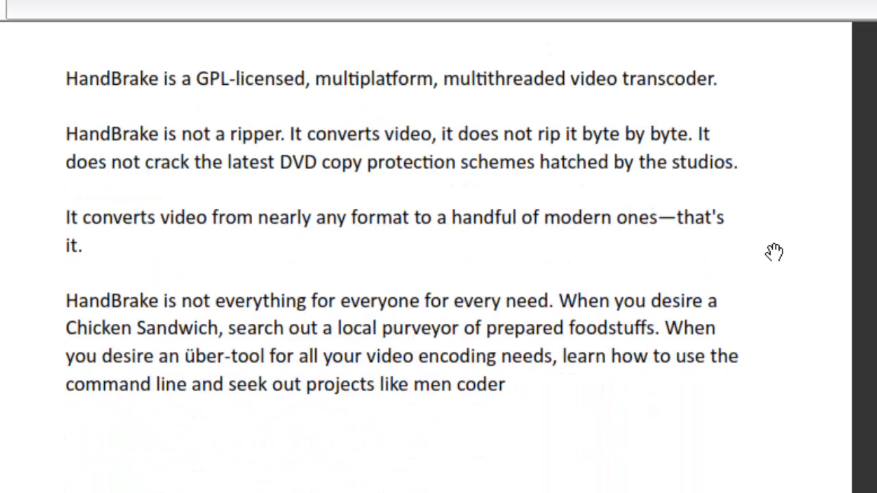
{"action": "scroll", "coordinate": [774, 252], "scroll_direction": "down", "scroll_amount": 13}
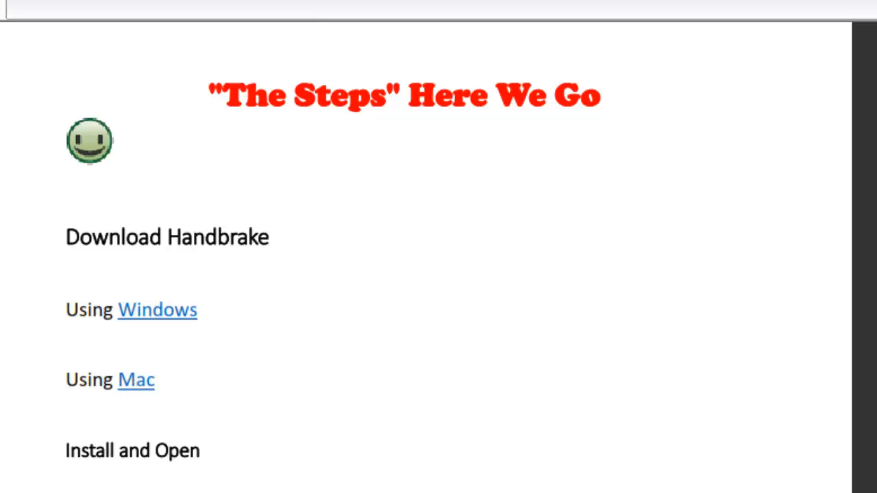
{"action": "scroll", "coordinate": [425, 261], "scroll_direction": "up", "scroll_amount": 15}
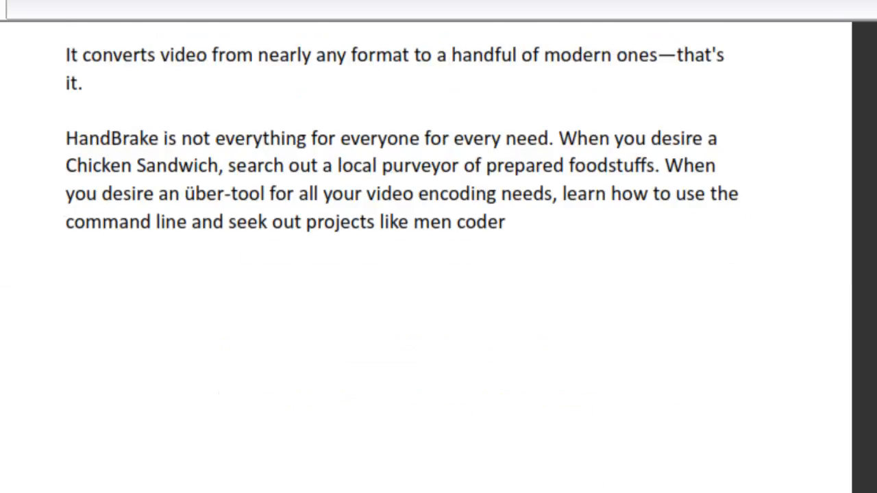
{"action": "scroll", "coordinate": [425, 261], "scroll_direction": "up", "scroll_amount": 15}
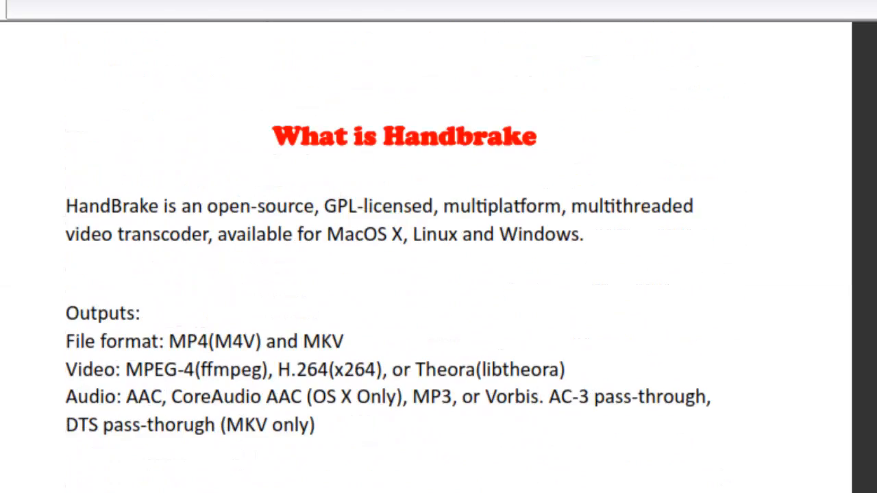
{"action": "scroll", "coordinate": [424, 260], "scroll_direction": "up", "scroll_amount": 15}
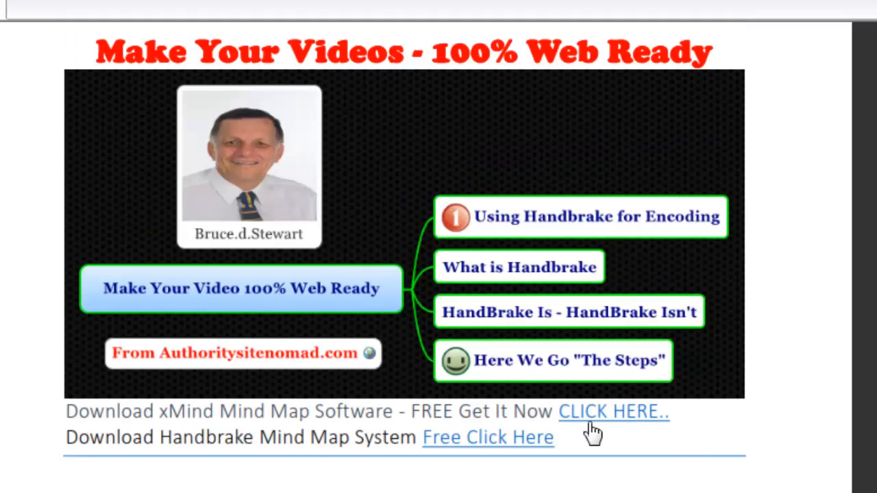
Step: Go to the guide's "Follow along in the - (Settings to Use)" page and view its HandBrake screenshot
{"action": "scroll", "coordinate": [425, 261], "scroll_direction": "down", "scroll_amount": 15}
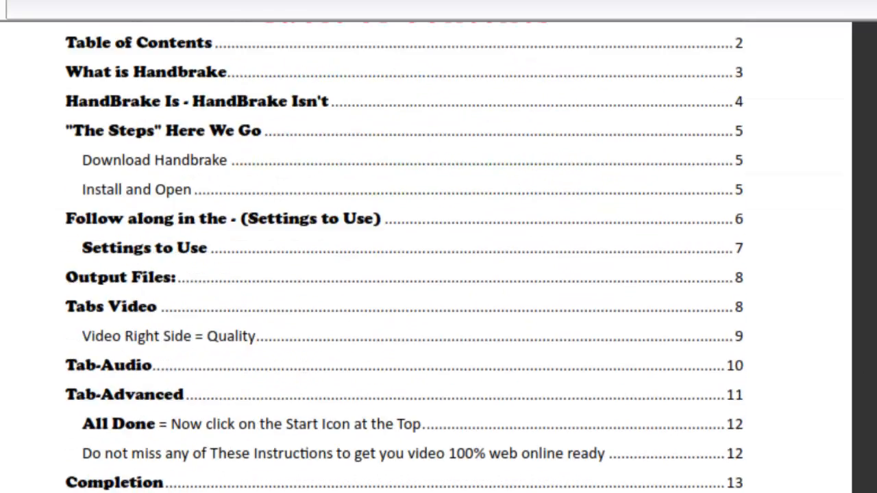
{"action": "scroll", "coordinate": [425, 260], "scroll_direction": "down", "scroll_amount": 15}
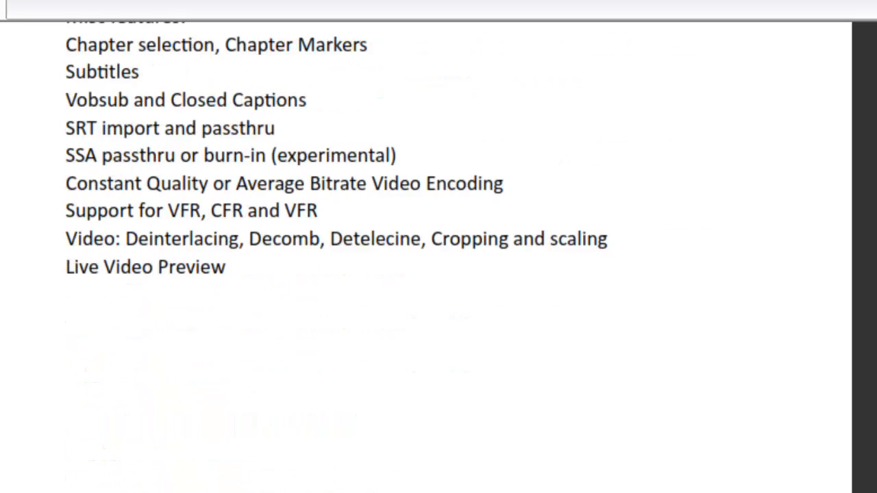
{"action": "scroll", "coordinate": [425, 260], "scroll_direction": "down", "scroll_amount": 12}
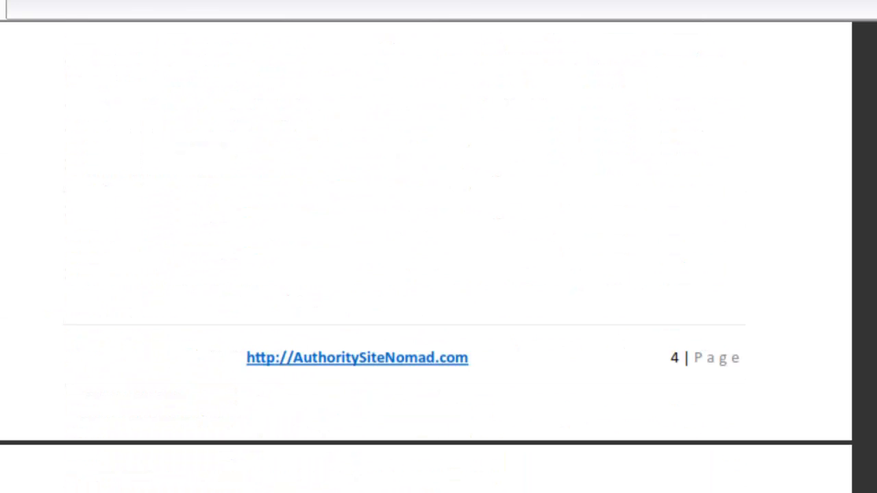
{"action": "scroll", "coordinate": [425, 261], "scroll_direction": "down", "scroll_amount": 12}
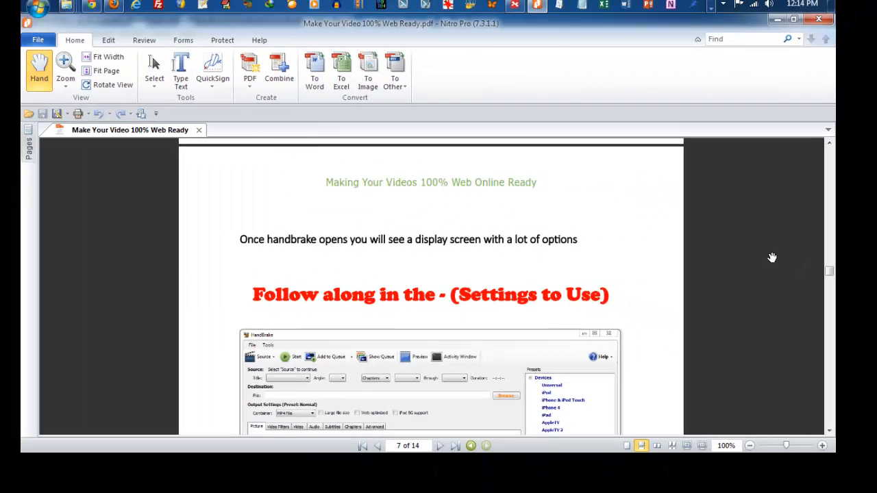
{"action": "scroll", "coordinate": [773, 257], "scroll_direction": "down", "scroll_amount": 3}
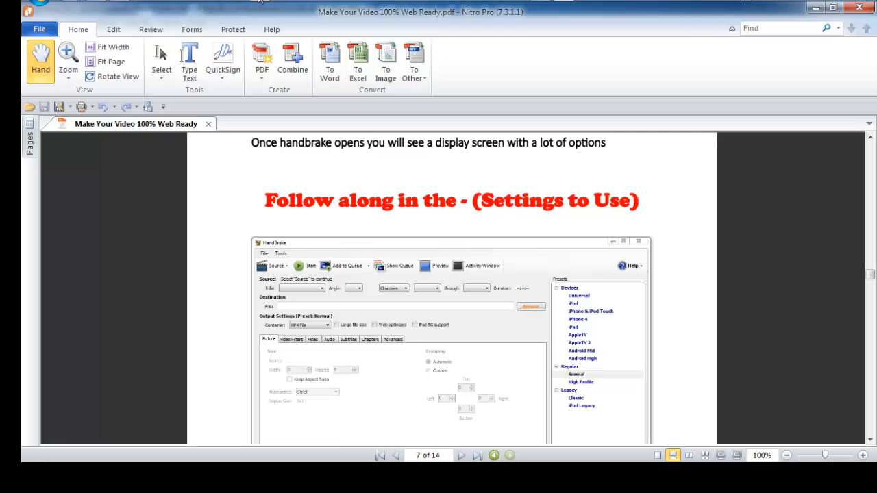
Step: Switch to HandBrake and maximize its window
{"action": "left_click", "coordinate": [260, 2]}
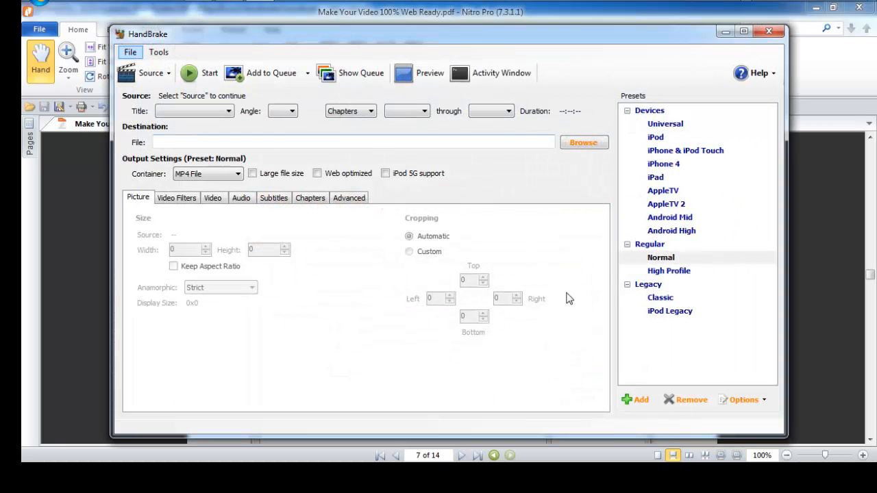
{"action": "left_click", "coordinate": [745, 38]}
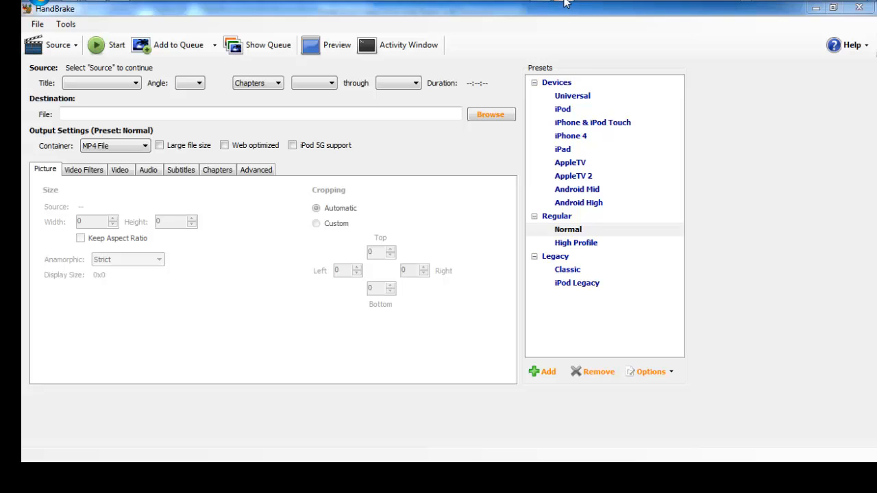
Step: Return to the PDF guide in Nitro Pro and read the "Settings to Use" instructions for the source, destination and file name
{"action": "left_click", "coordinate": [540, 18]}
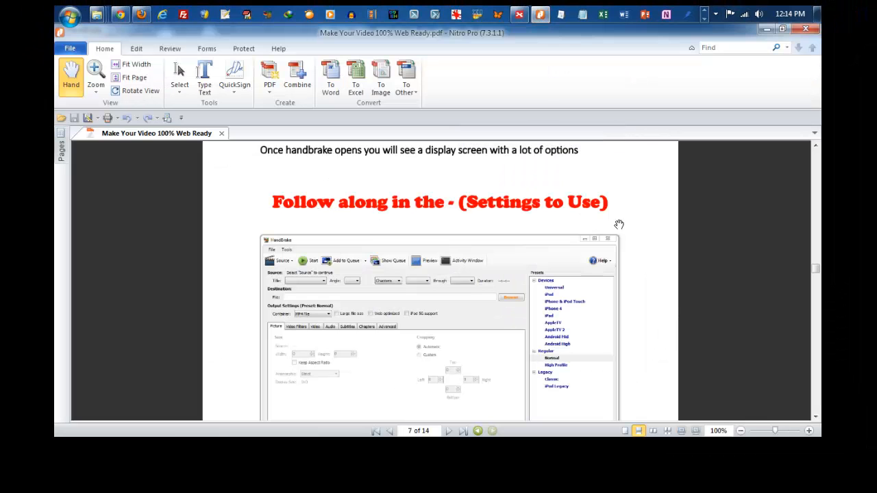
{"action": "scroll", "coordinate": [616, 220], "scroll_direction": "down", "scroll_amount": 5}
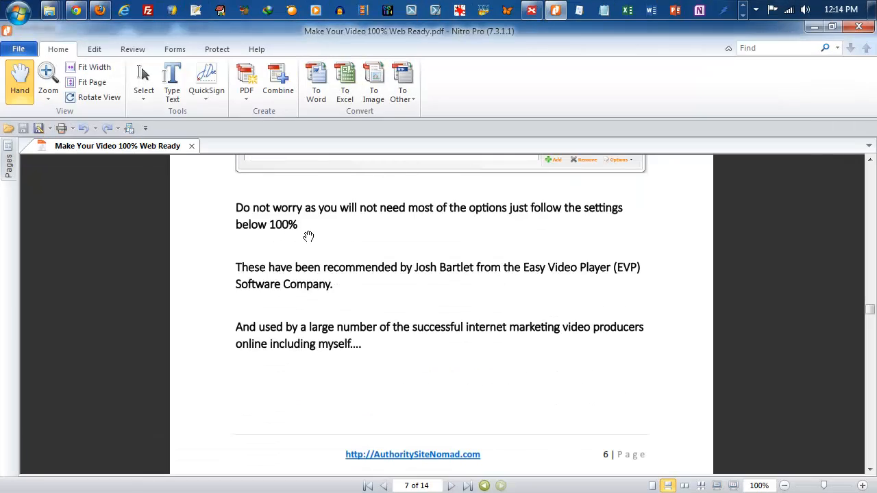
{"action": "scroll", "coordinate": [391, 257], "scroll_direction": "down", "scroll_amount": 3}
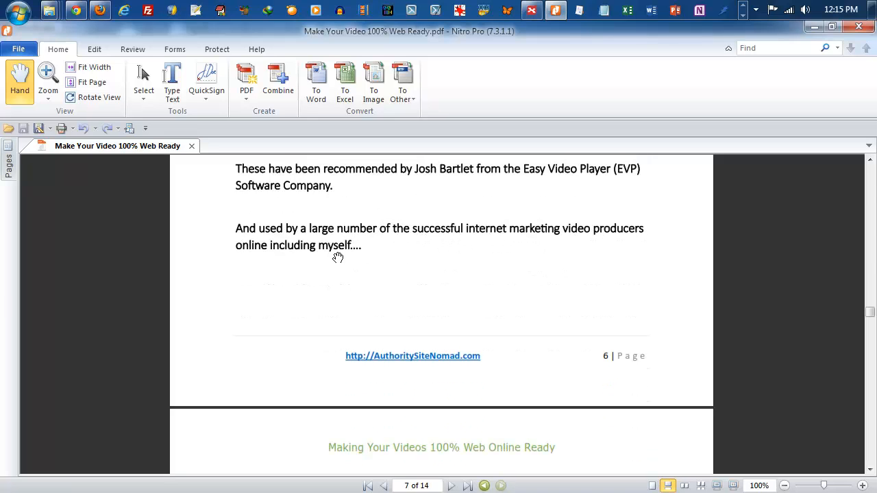
{"action": "scroll", "coordinate": [508, 231], "scroll_direction": "down", "scroll_amount": 9}
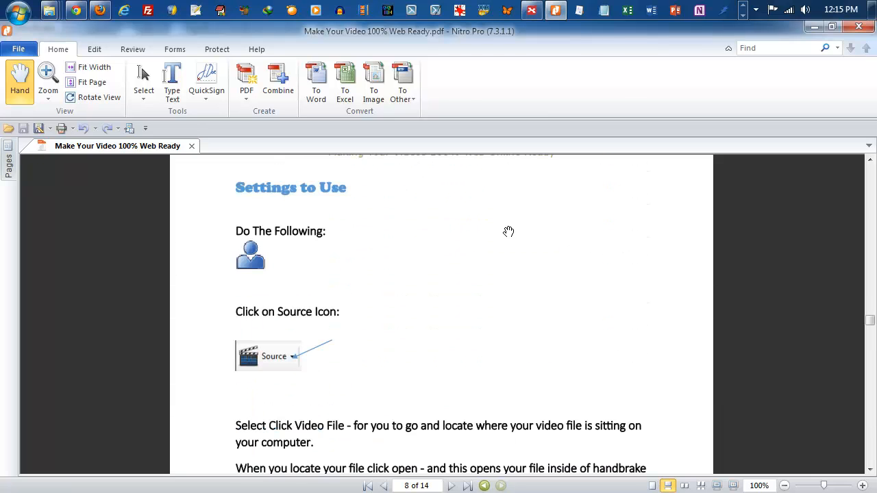
{"action": "scroll", "coordinate": [369, 254], "scroll_direction": "down", "scroll_amount": 3}
{"action": "scroll", "coordinate": [310, 243], "scroll_direction": "down", "scroll_amount": 2}
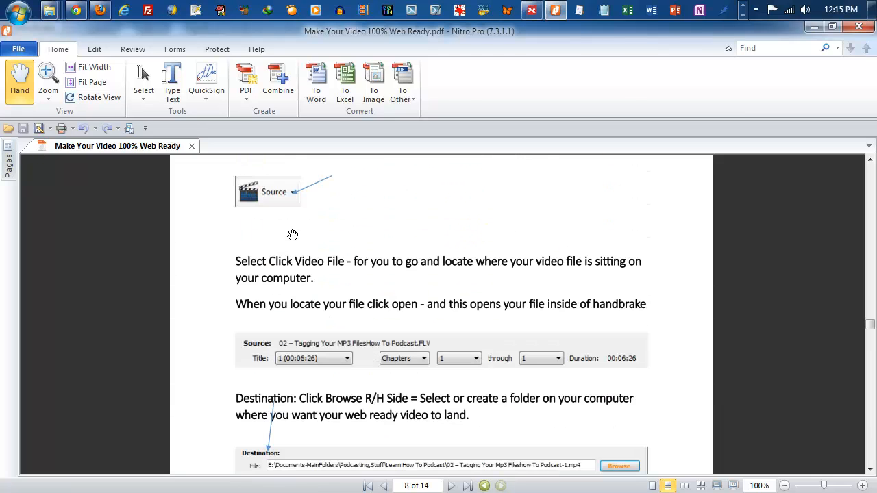
{"action": "scroll", "coordinate": [291, 301], "scroll_direction": "down", "scroll_amount": 2}
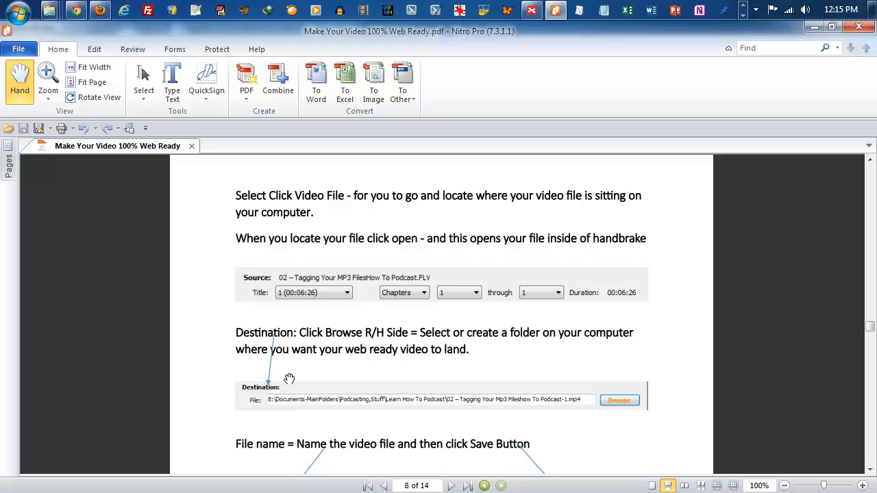
{"action": "scroll", "coordinate": [471, 328], "scroll_direction": "down", "scroll_amount": 1}
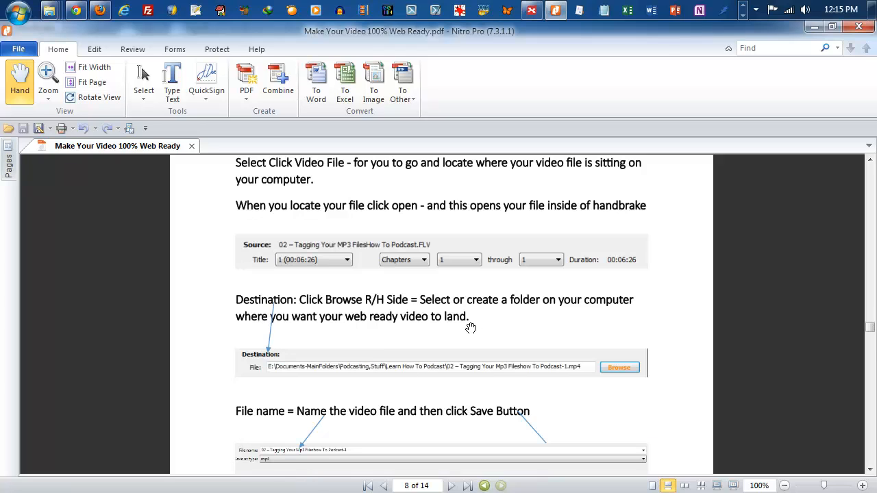
Step: Switch to HandBrake and open the video file 03-Equipment Options-How To Podcast from the Learn How To Podcast folder as the source
{"action": "left_click", "coordinate": [743, 15]}
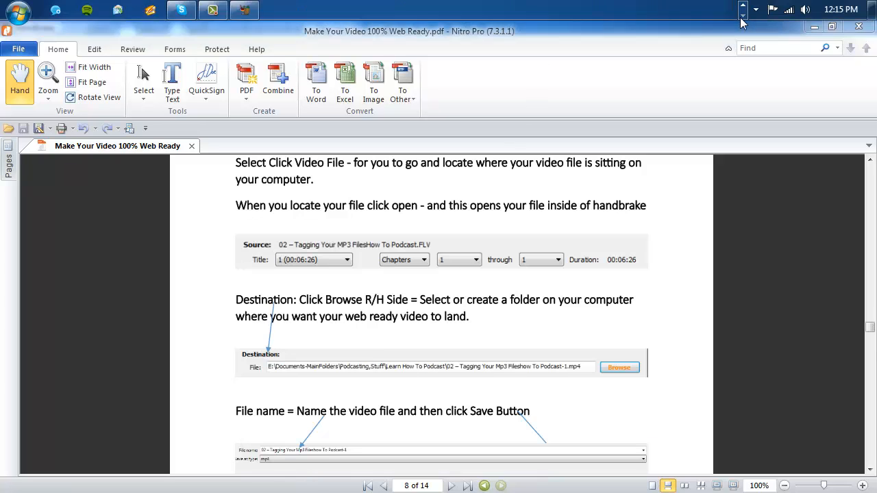
{"action": "left_click", "coordinate": [235, 19]}
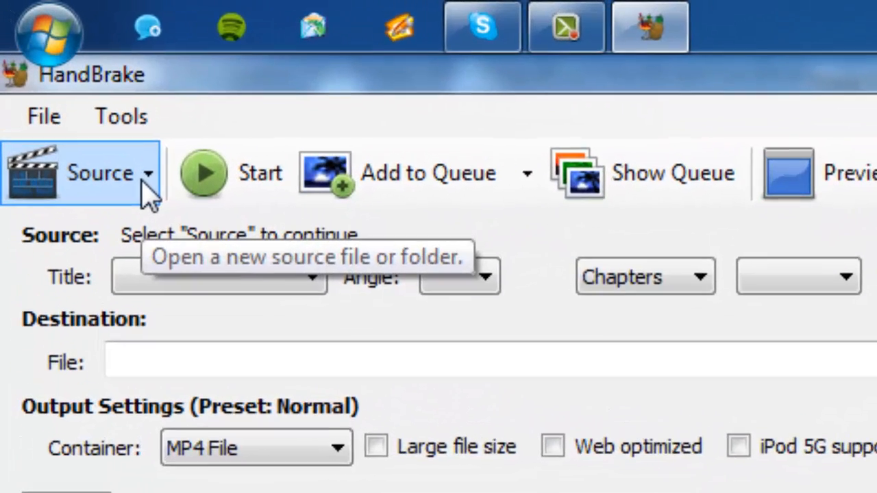
{"action": "left_click", "coordinate": [56, 65]}
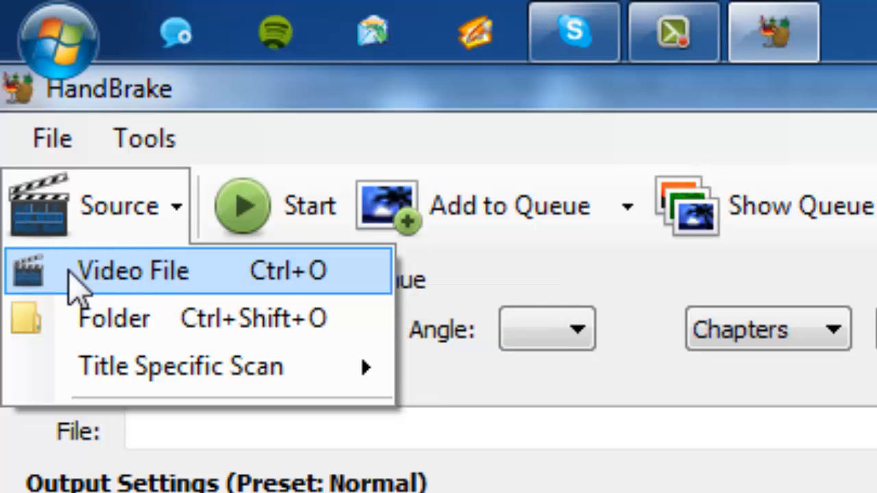
{"action": "left_click", "coordinate": [113, 281]}
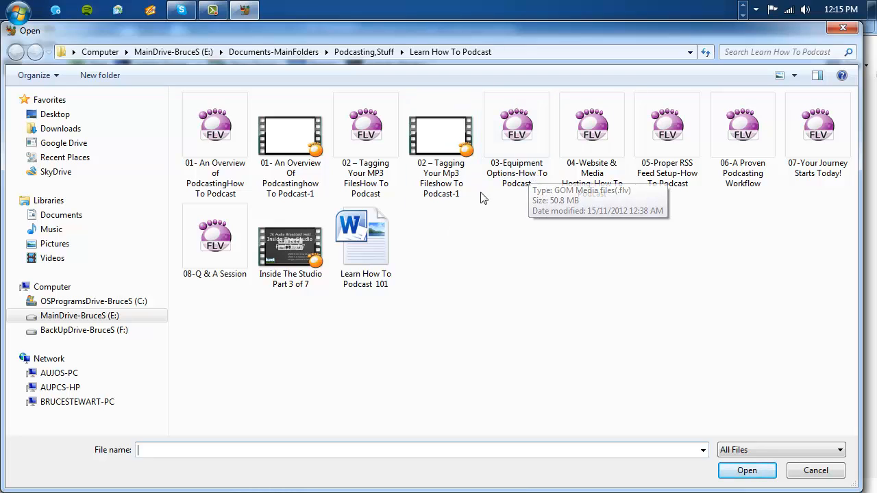
{"action": "left_click", "coordinate": [511, 177]}
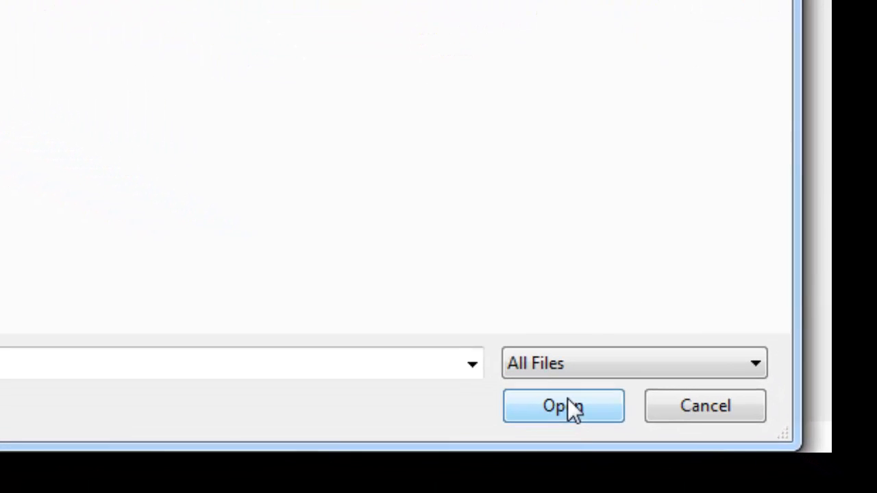
{"action": "left_click", "coordinate": [567, 399]}
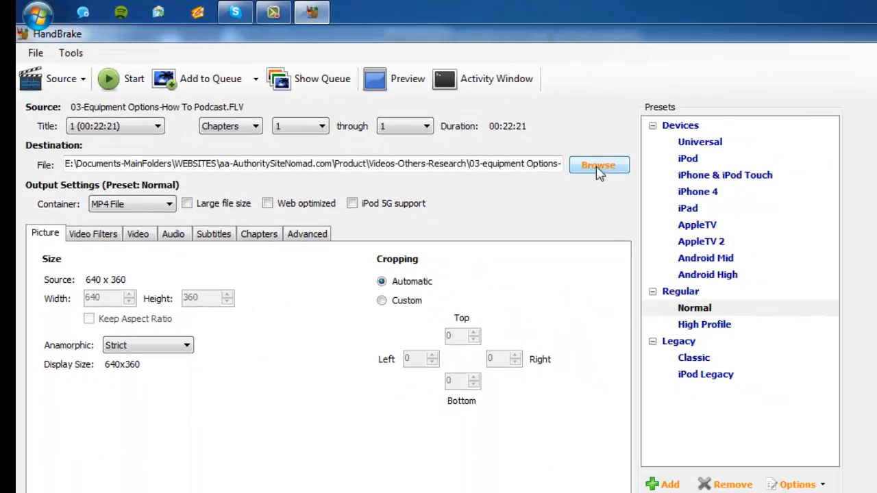
Step: Set the destination to Documents-MainFolders > Podcasting,Stuff > Learn How To Podcast, saving as mp4 under the name 03-equipment Options-how To Podcast-1
{"action": "left_click", "coordinate": [599, 167]}
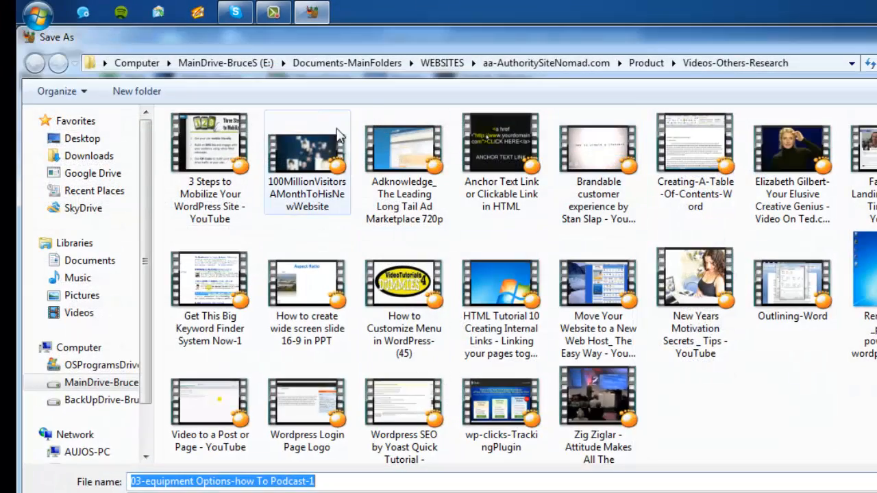
{"action": "left_click", "coordinate": [356, 64]}
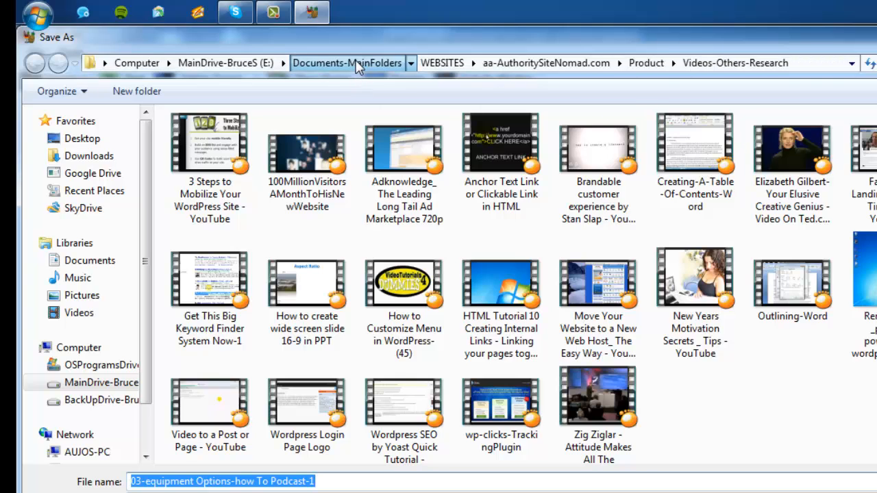
{"action": "left_click", "coordinate": [325, 197]}
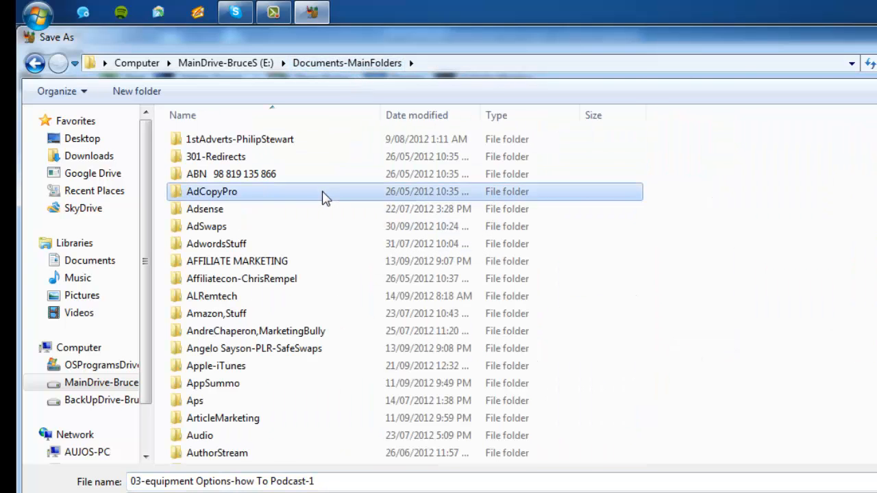
{"action": "type", "text": "pod"}
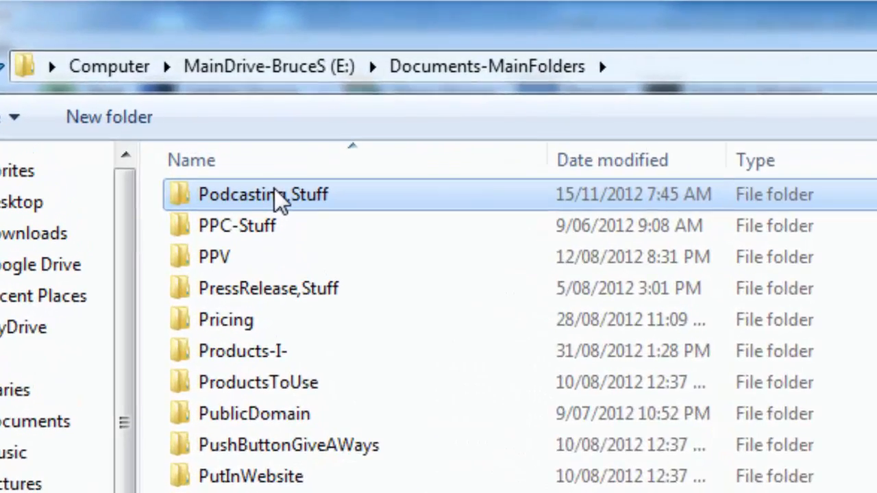
{"action": "double_click", "coordinate": [231, 135]}
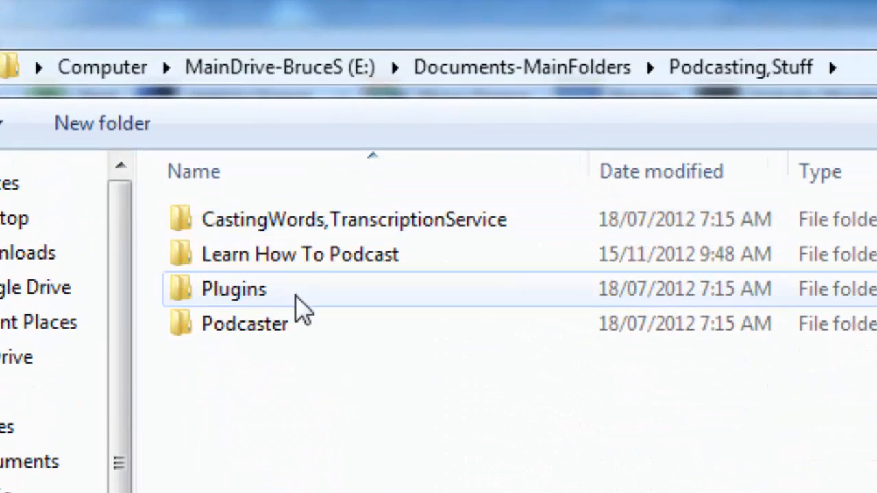
{"action": "double_click", "coordinate": [288, 261]}
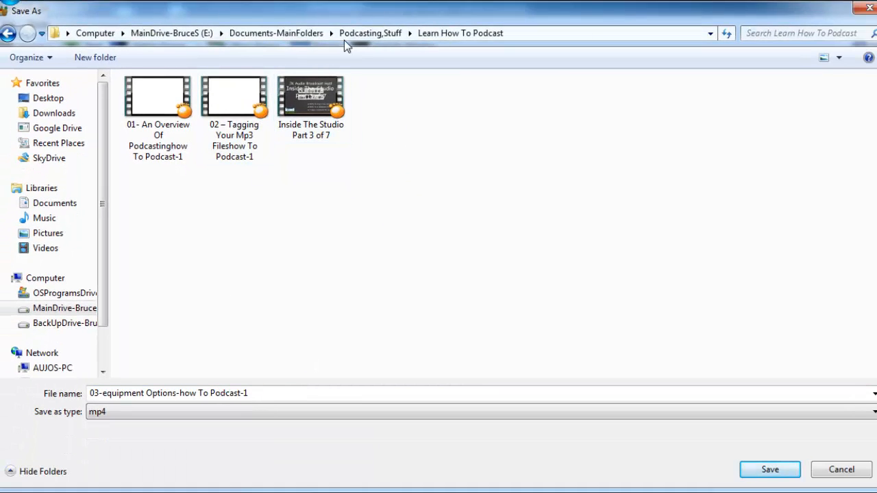
{"action": "left_click", "coordinate": [8, 33]}
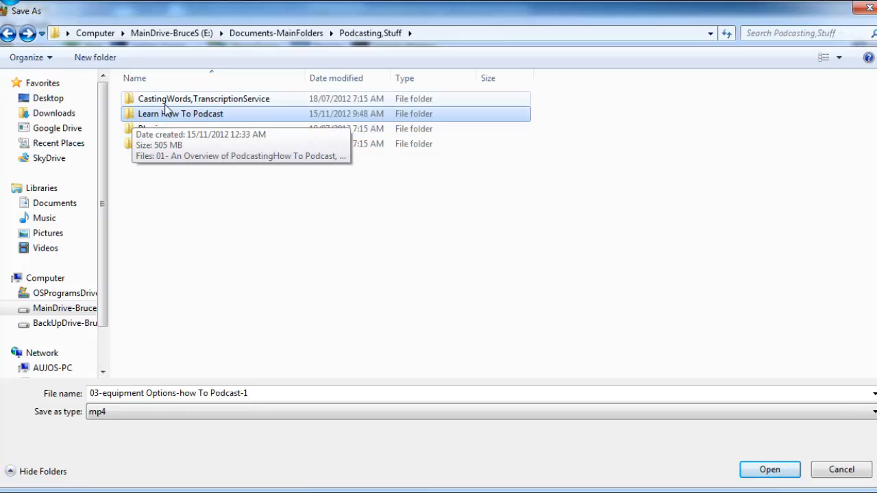
{"action": "double_click", "coordinate": [141, 115]}
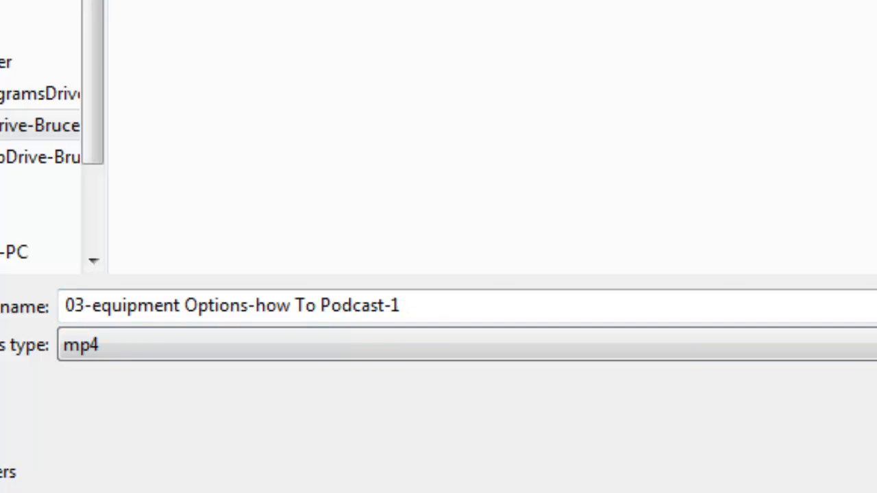
{"action": "left_click", "coordinate": [582, 411]}
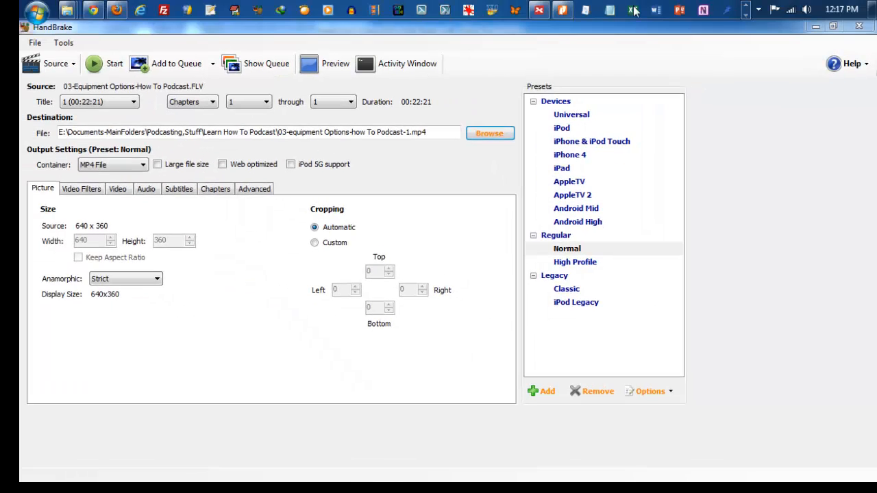
Step: Switch to the handbrake-setup mind map in XMind and expand "Here We Go "The Steps"" down to the "Settings to Use" subtopics
{"action": "left_click", "coordinate": [542, 11]}
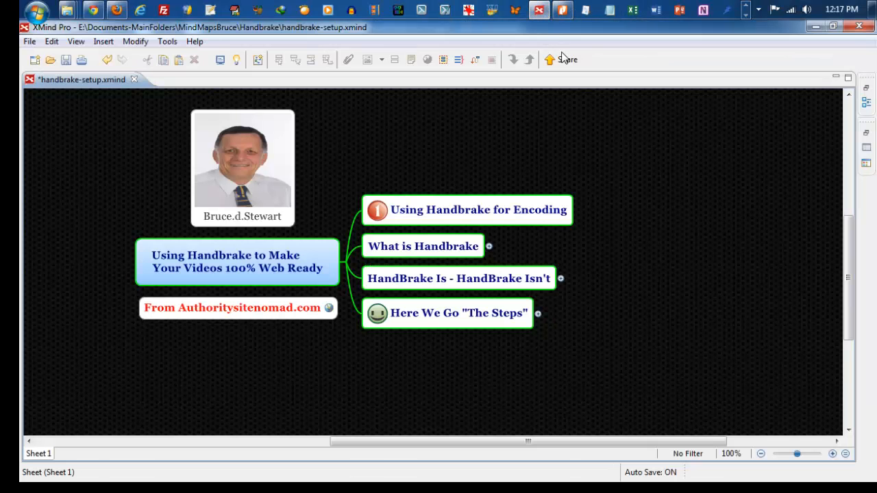
{"action": "left_click", "coordinate": [539, 314]}
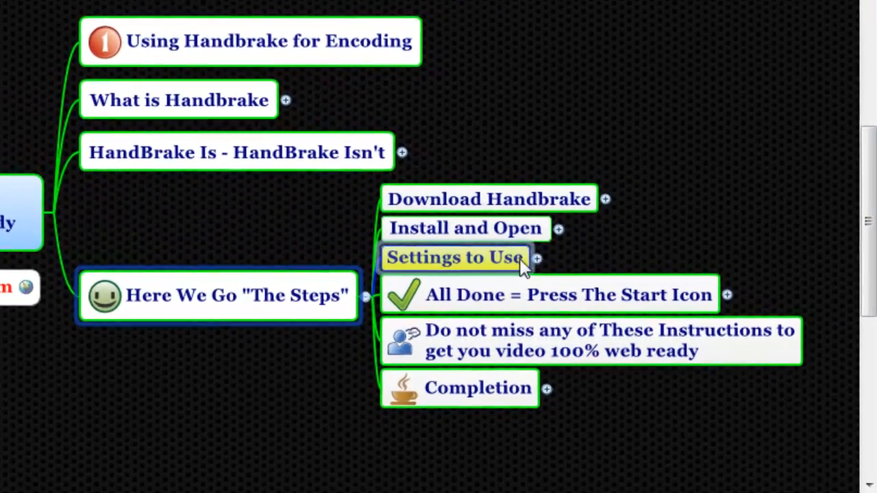
{"action": "left_click", "coordinate": [610, 280]}
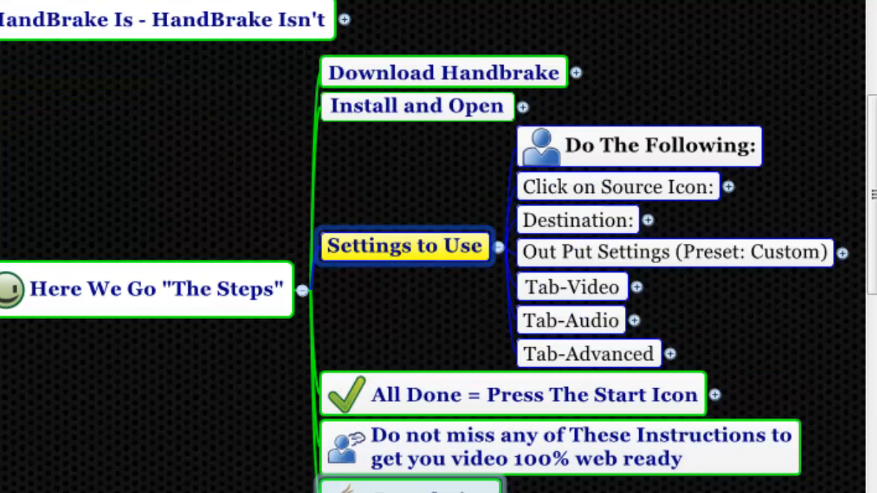
{"action": "scroll", "coordinate": [439, 247], "scroll_direction": "right", "scroll_amount": 6}
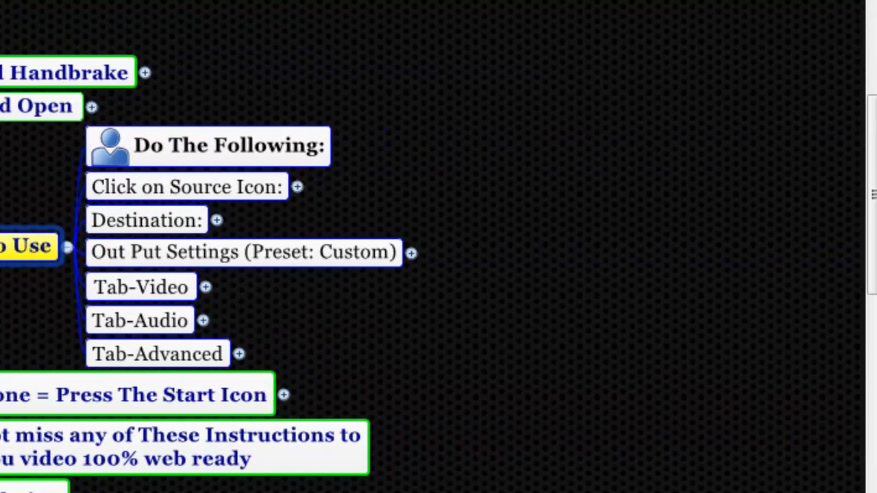
Step: Check the mind map's source icon and destination notes, collapse them, and expand the "Out Put Settings (Preset: Custom)" topic to read it
{"action": "left_click", "coordinate": [299, 186]}
{"action": "left_click", "coordinate": [299, 185]}
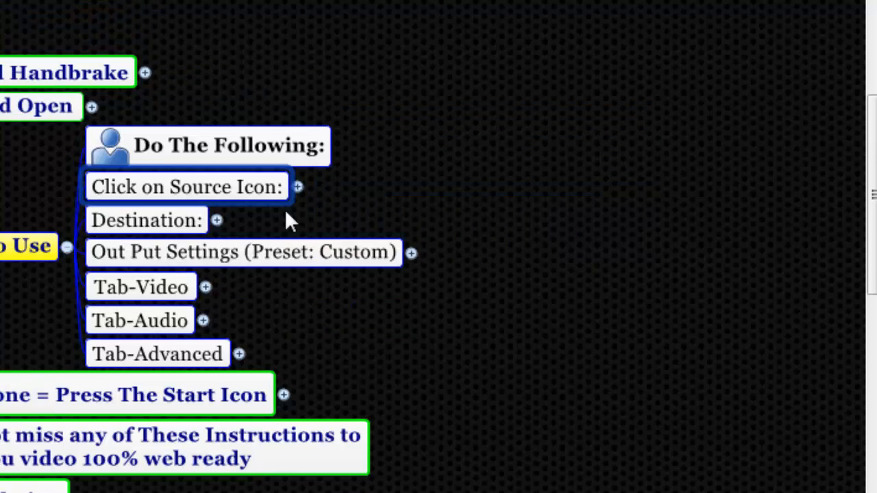
{"action": "left_click", "coordinate": [217, 220]}
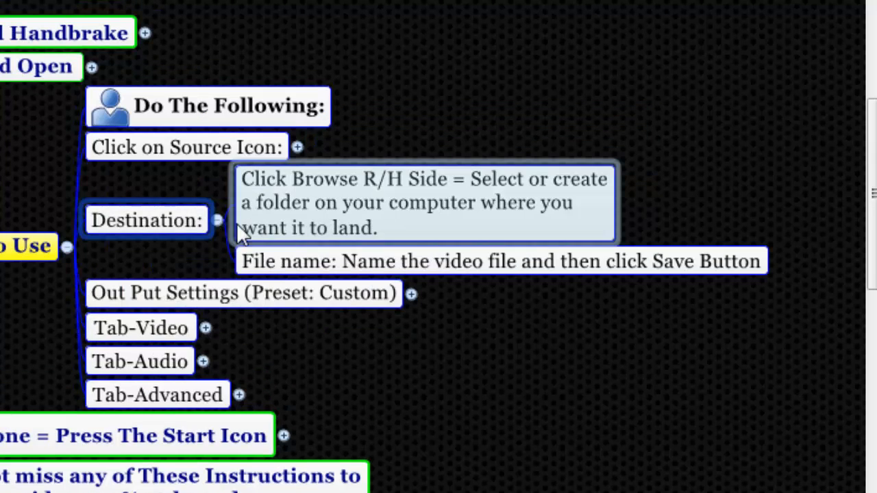
{"action": "left_click", "coordinate": [218, 220]}
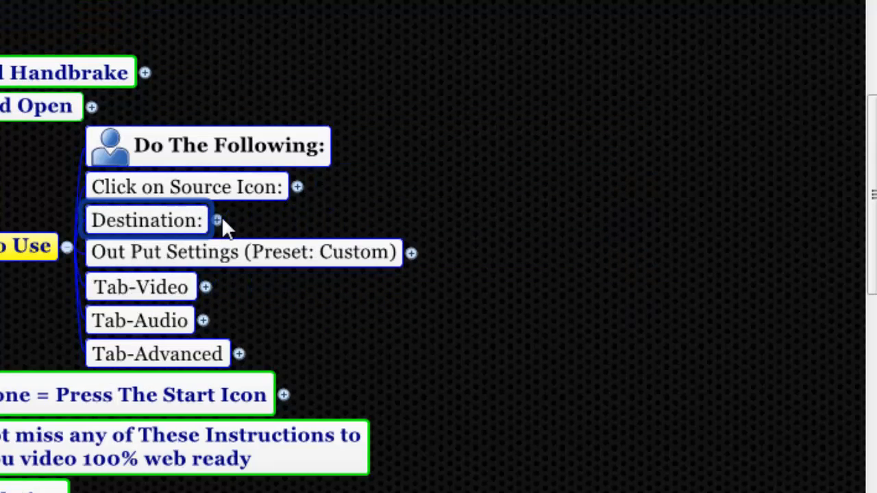
{"action": "left_click", "coordinate": [407, 264]}
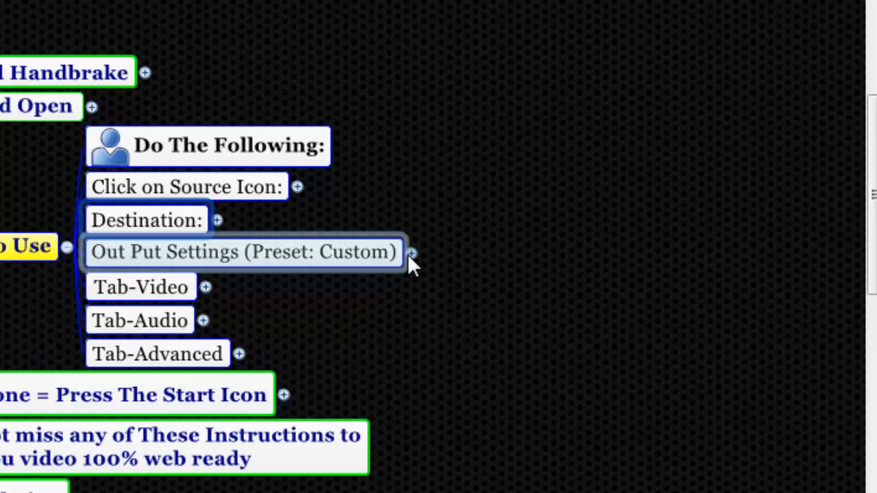
{"action": "left_click", "coordinate": [409, 255]}
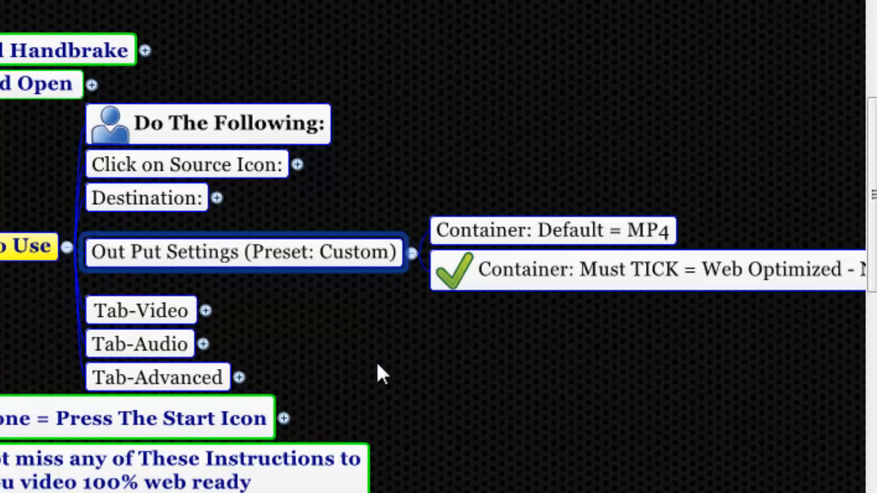
{"action": "scroll", "coordinate": [433, 247], "scroll_direction": "right", "scroll_amount": 5}
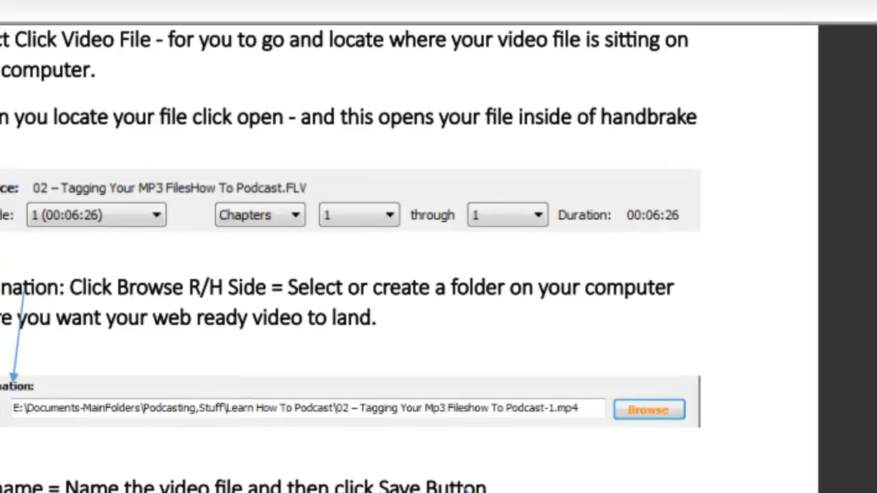
Step: Return to the PDF guide in Nitro Pro and read the "Output Files" section on the container settings
{"action": "scroll", "coordinate": [834, 362], "scroll_direction": "down", "scroll_amount": 3}
{"action": "scroll", "coordinate": [368, 405], "scroll_direction": "down", "scroll_amount": 2}
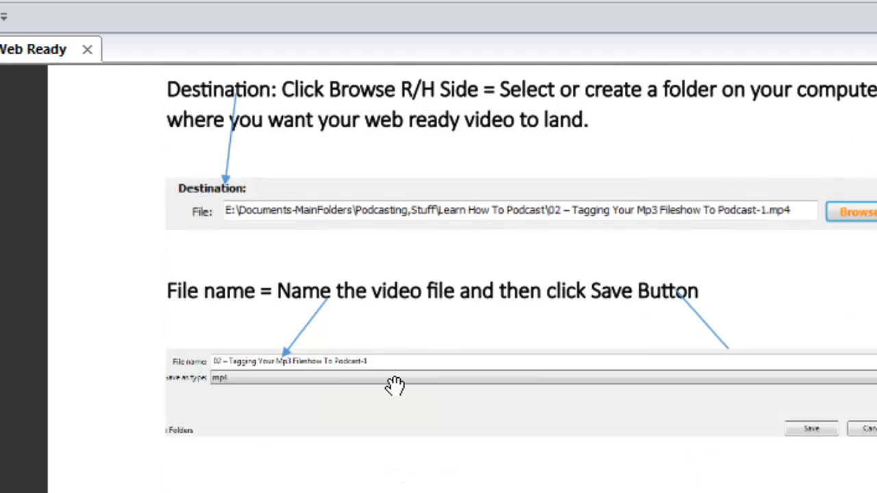
{"action": "scroll", "coordinate": [378, 349], "scroll_direction": "down", "scroll_amount": 10}
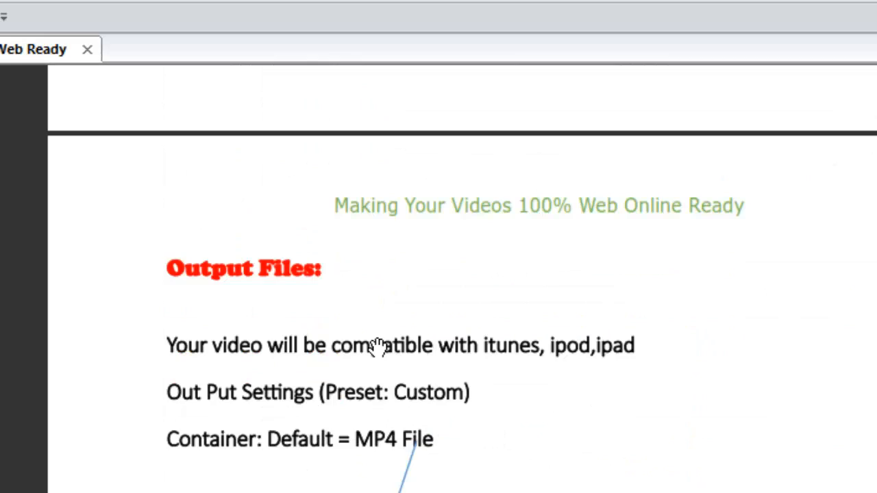
{"action": "scroll", "coordinate": [314, 295], "scroll_direction": "down", "scroll_amount": 8}
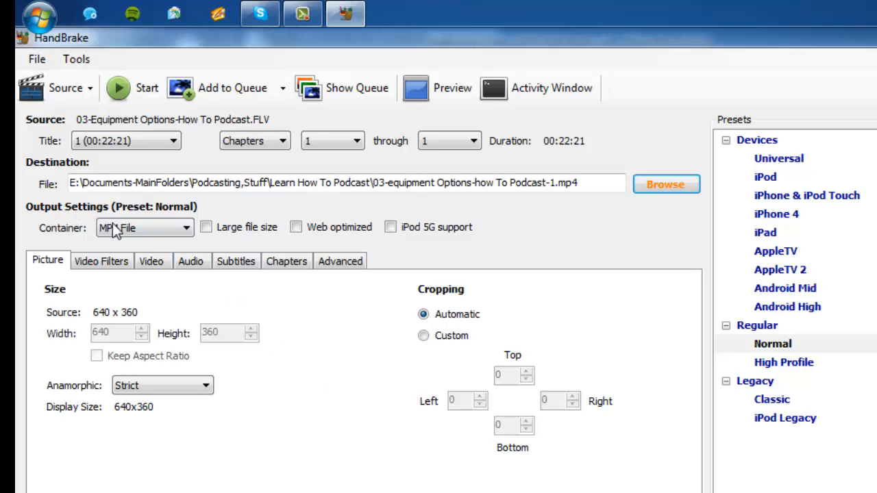
Step: In HandBrake's output settings, choose MP4 File as the container and enable Web optimized
{"action": "left_click", "coordinate": [186, 230]}
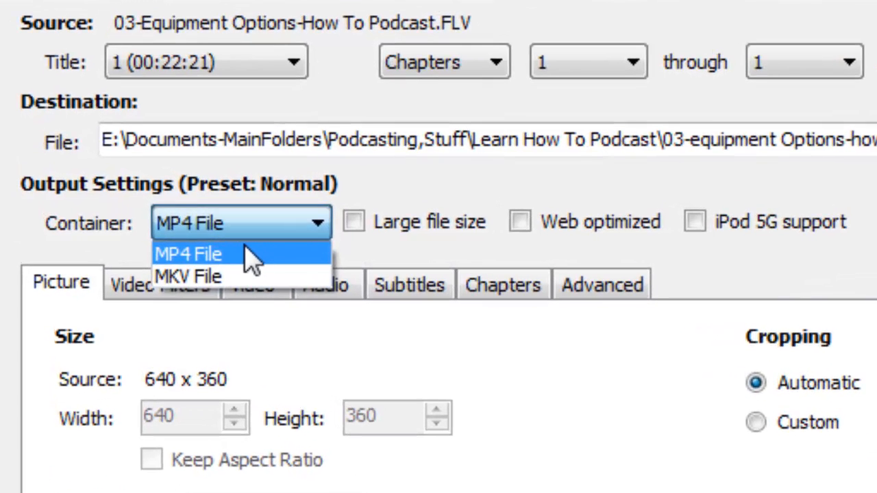
{"action": "left_click", "coordinate": [197, 250]}
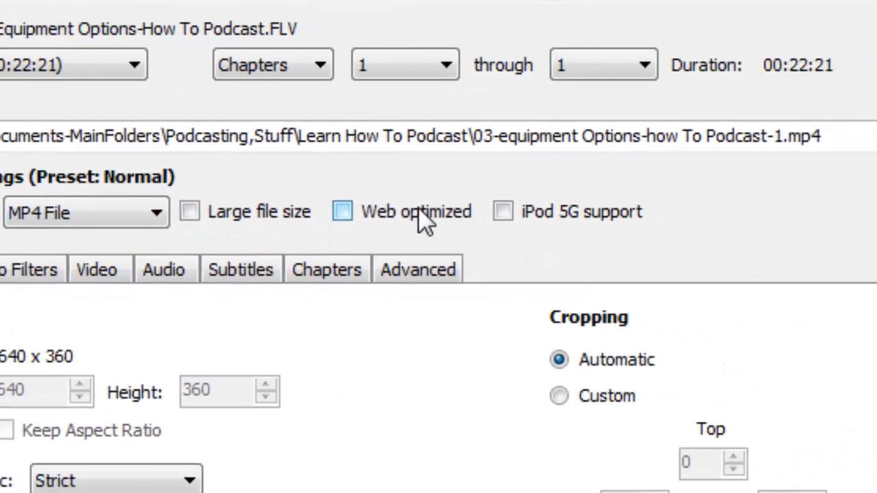
{"action": "mouse_move", "coordinate": [420, 209]}
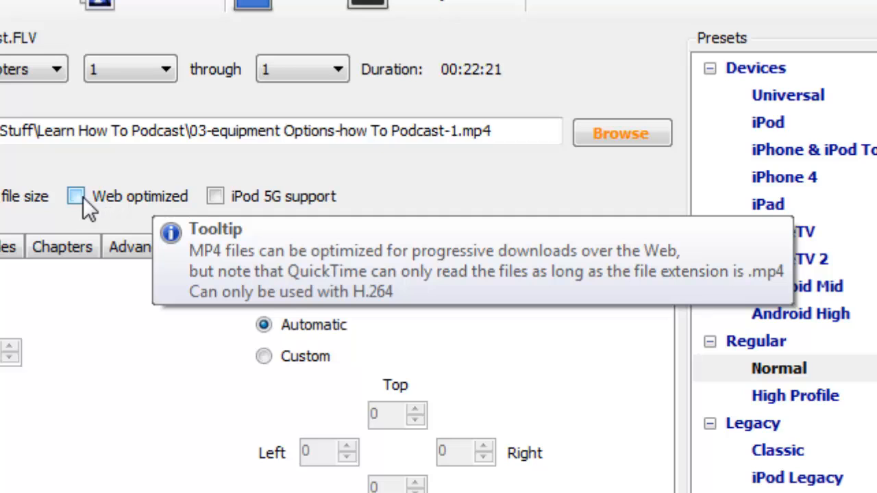
{"action": "left_click", "coordinate": [77, 196]}
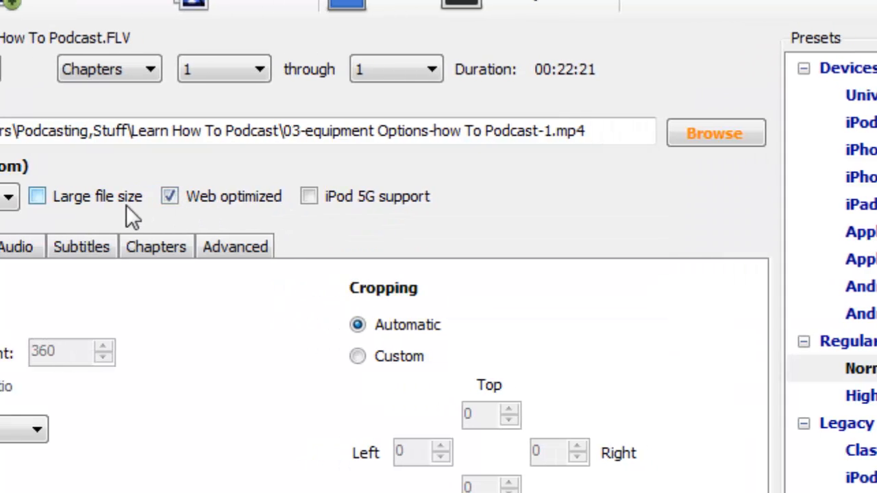
Step: Go back to the PDF guide in Nitro Pro and read the "Tabs Video" section through to the end of the page
{"action": "mouse_move", "coordinate": [558, 192]}
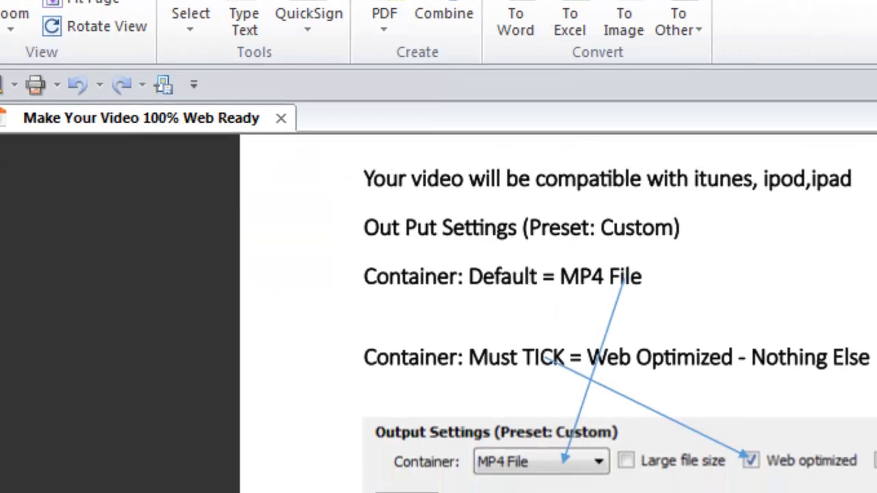
{"action": "scroll", "coordinate": [848, 223], "scroll_direction": "down", "scroll_amount": 5}
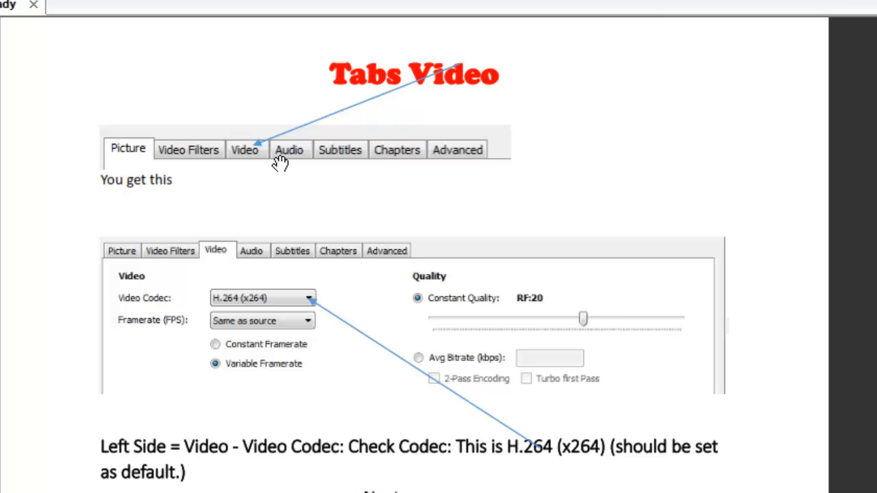
{"action": "scroll", "coordinate": [499, 294], "scroll_direction": "down", "scroll_amount": 1}
{"action": "scroll", "coordinate": [498, 293], "scroll_direction": "down", "scroll_amount": 7}
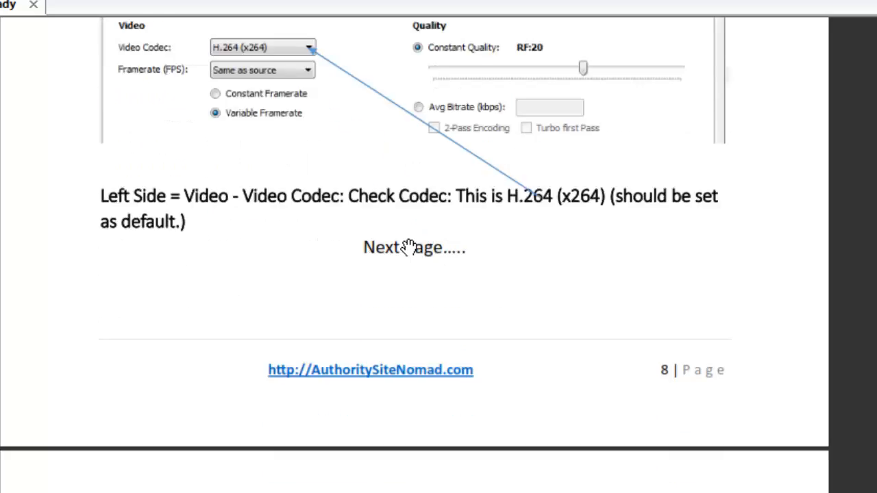
Step: Recheck the Video tab picture in the PDF guide and open HandBrake's Video settings to check the codec
{"action": "scroll", "coordinate": [438, 306], "scroll_direction": "up", "scroll_amount": 5}
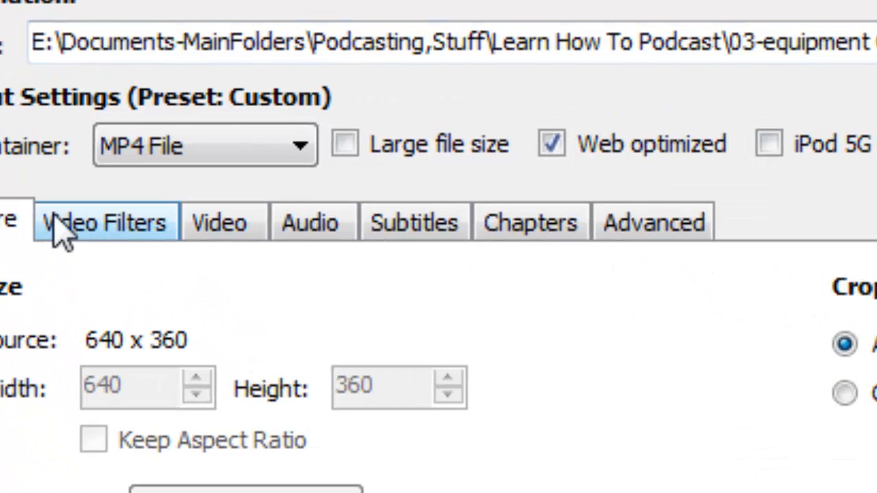
{"action": "left_click", "coordinate": [229, 230]}
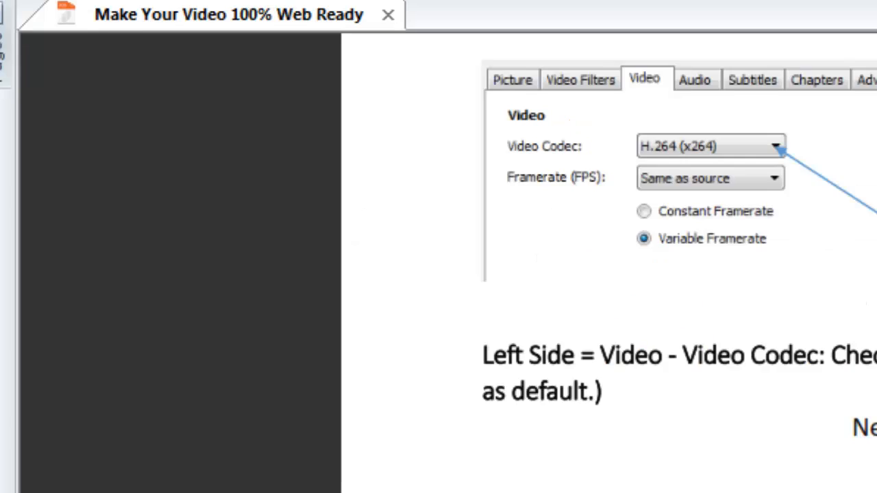
Step: Return to the PDF guide in Nitro Pro and read the "Video Right Side = Quality" section on bitrate and 2-pass encoding
{"action": "scroll", "coordinate": [359, 58], "scroll_direction": "down", "scroll_amount": 10}
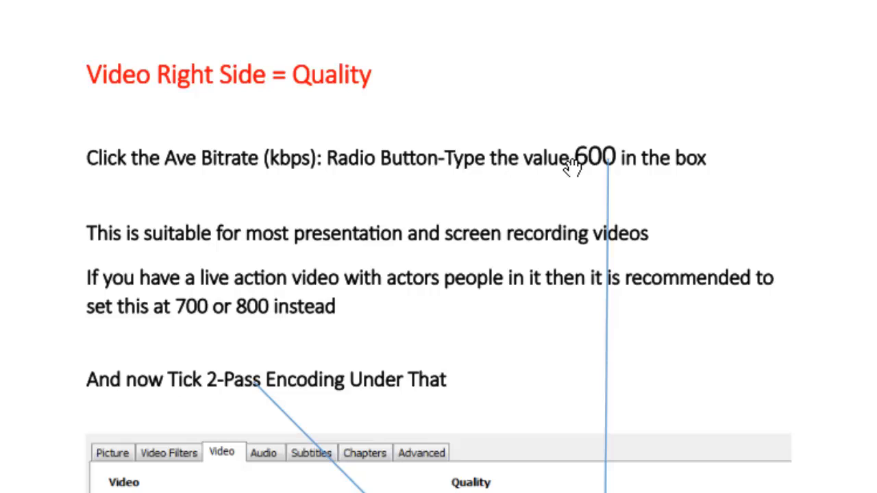
{"action": "scroll", "coordinate": [593, 165], "scroll_direction": "down", "scroll_amount": 3}
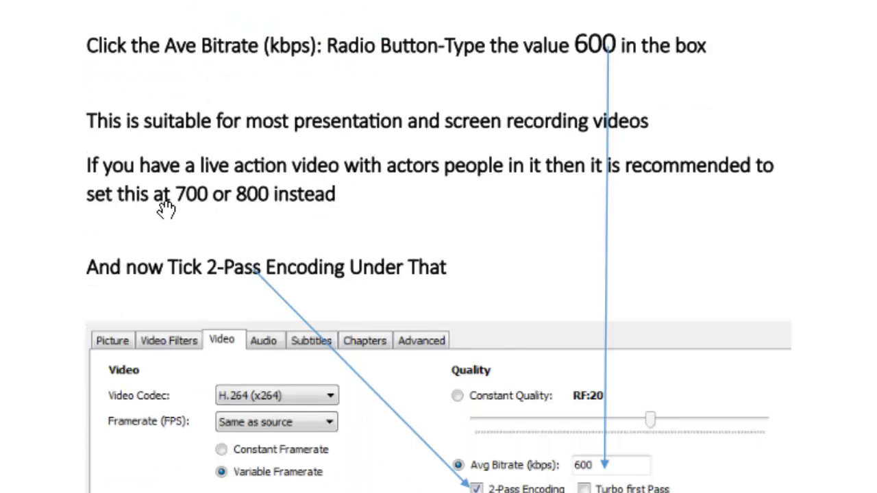
{"action": "scroll", "coordinate": [165, 206], "scroll_direction": "down", "scroll_amount": 3}
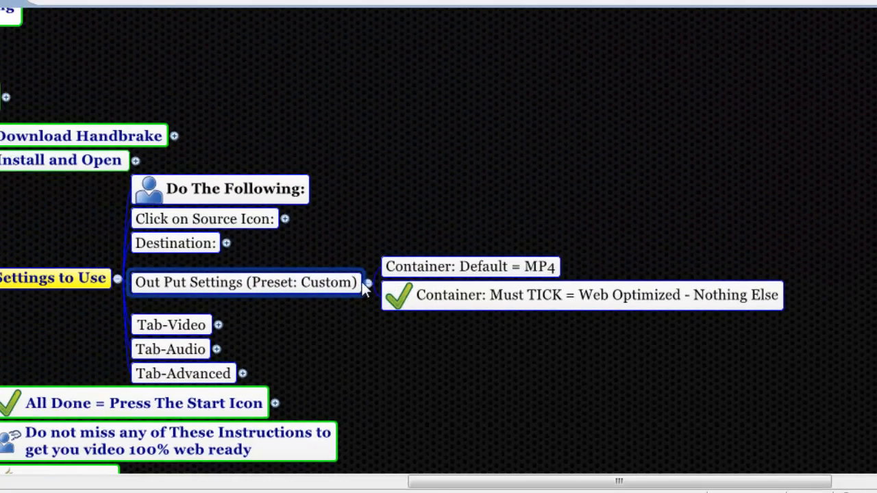
Step: In the mind map, collapse the output settings topic, read the quality notes under "Tab-Video", and collapse them again
{"action": "left_click", "coordinate": [368, 283]}
{"action": "left_click", "coordinate": [336, 311]}
{"action": "left_click", "coordinate": [352, 307]}
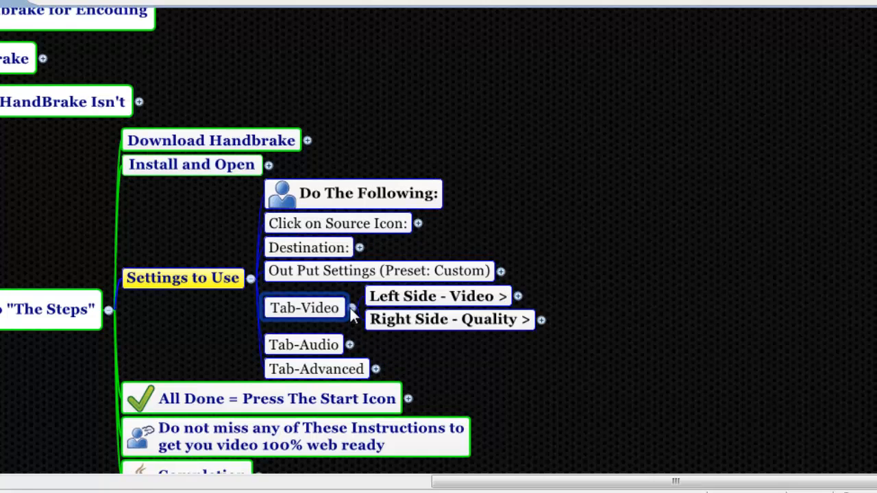
{"action": "left_click", "coordinate": [542, 321]}
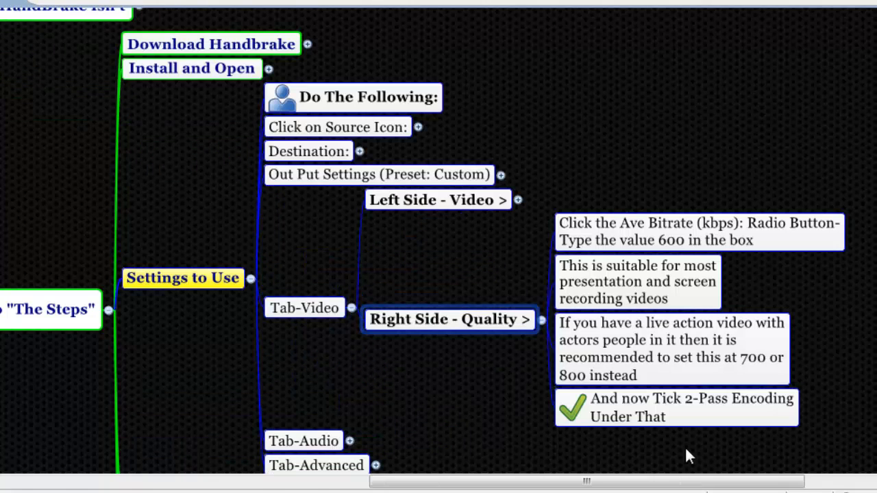
{"action": "left_click", "coordinate": [544, 320]}
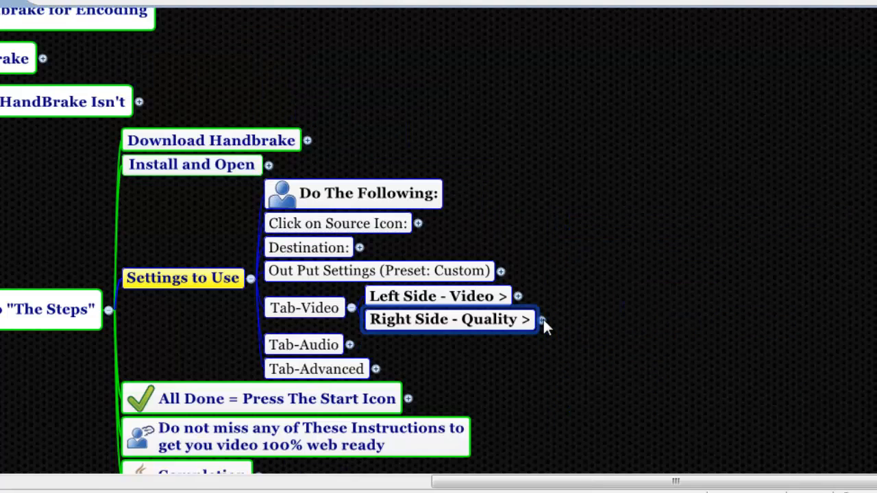
{"action": "left_click", "coordinate": [350, 309]}
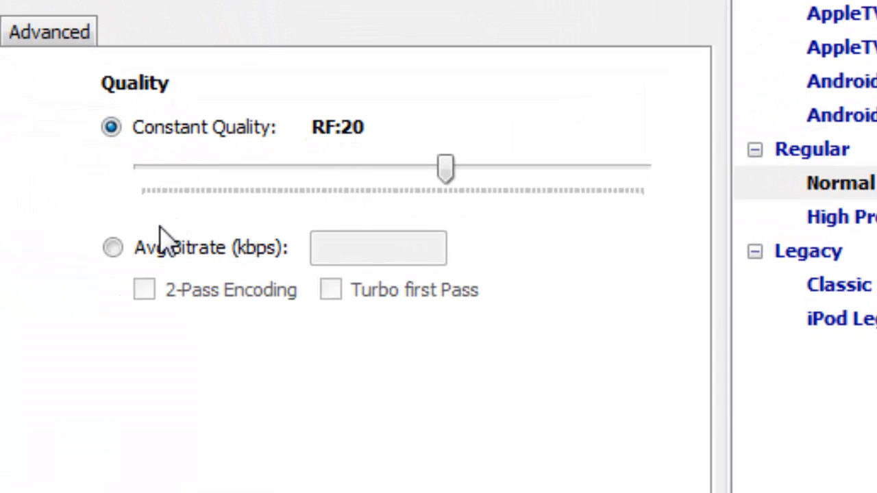
Step: In HandBrake's video quality settings, set the average bitrate to 600 kbps and enable 2-Pass Encoding
{"action": "left_click", "coordinate": [111, 248]}
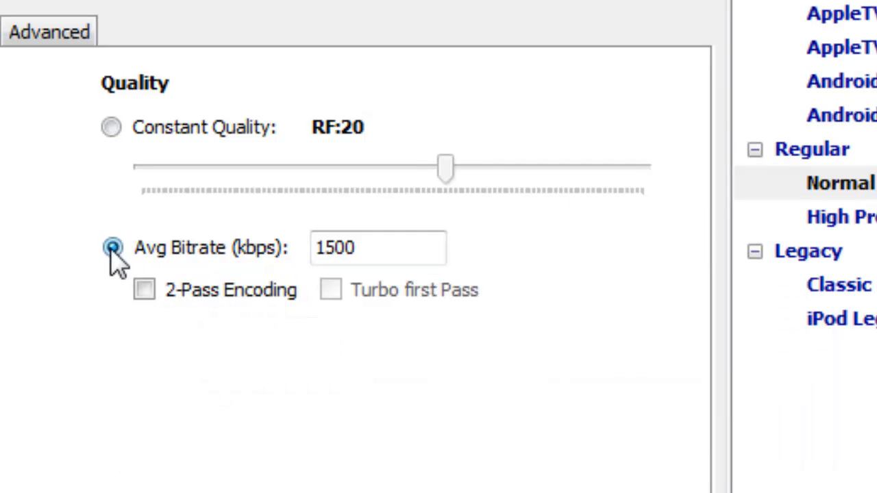
{"action": "left_click", "coordinate": [396, 249]}
{"action": "left_click_drag", "start_coordinate": [396, 249], "coordinate": [320, 253]}
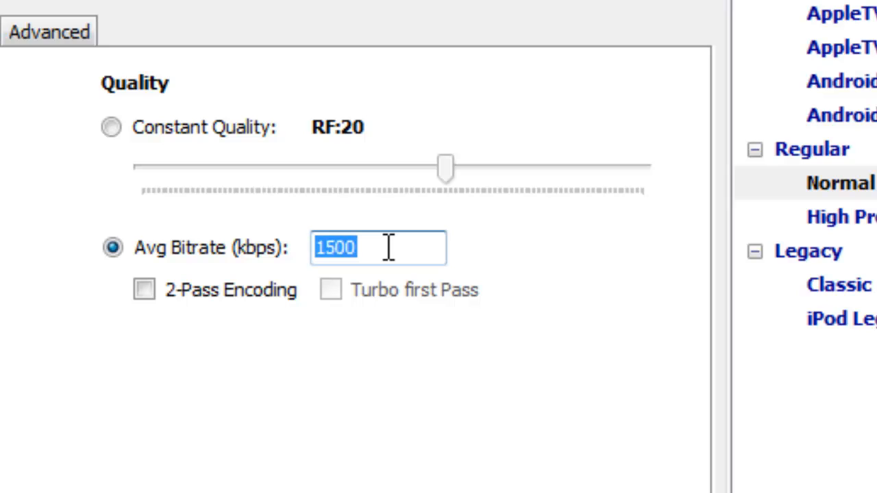
{"action": "type", "text": "6"}
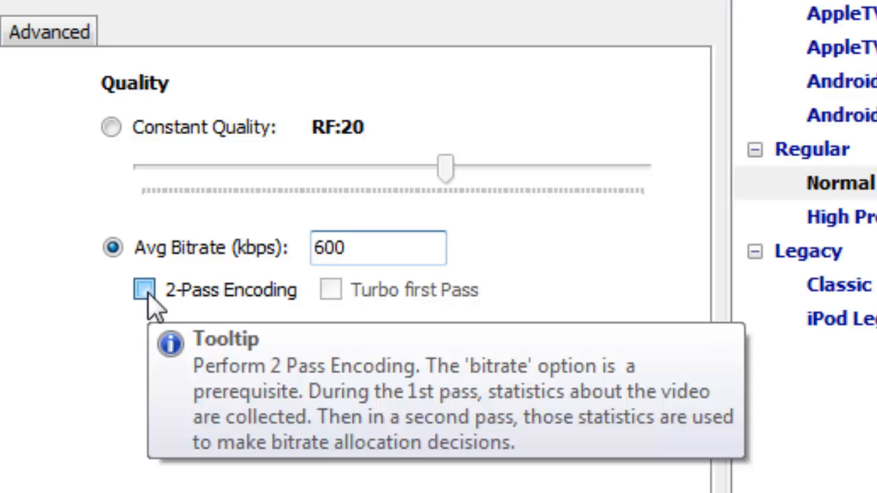
{"action": "left_click", "coordinate": [146, 290]}
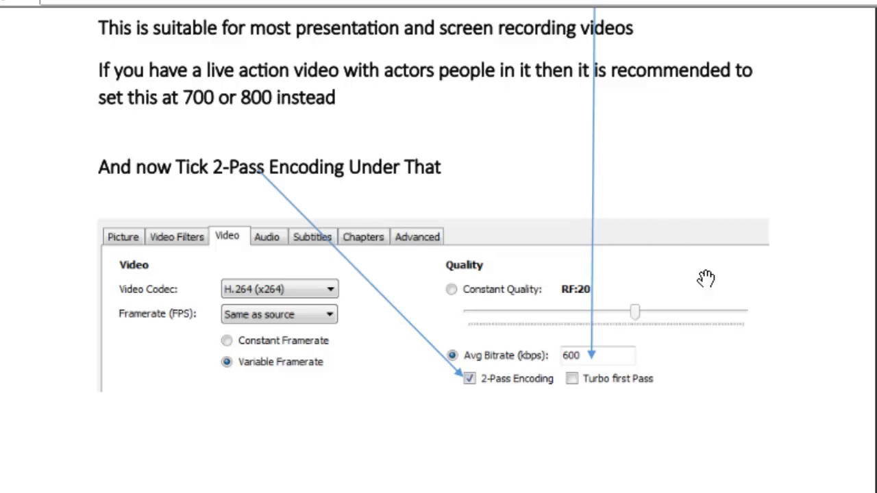
Step: Go back to the PDF guide in Nitro Pro and read the "Tab-Audio" section on changing the bitrate
{"action": "scroll", "coordinate": [747, 394], "scroll_direction": "down", "scroll_amount": 8}
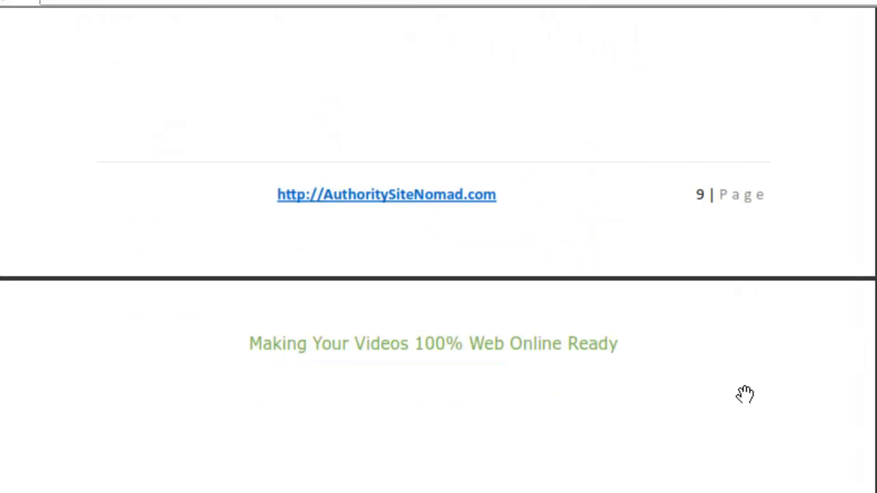
{"action": "scroll", "coordinate": [745, 394], "scroll_direction": "down", "scroll_amount": 5}
{"action": "scroll", "coordinate": [528, 270], "scroll_direction": "down", "scroll_amount": 3}
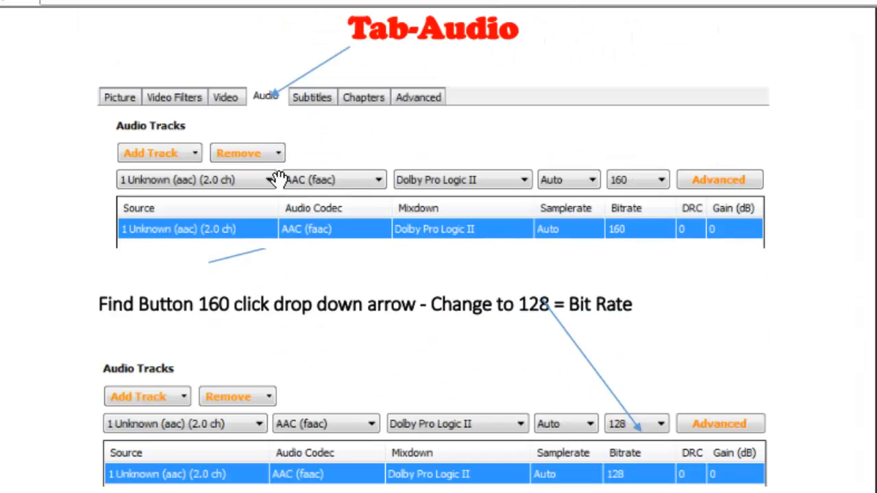
{"action": "scroll", "coordinate": [449, 223], "scroll_direction": "down", "scroll_amount": 2}
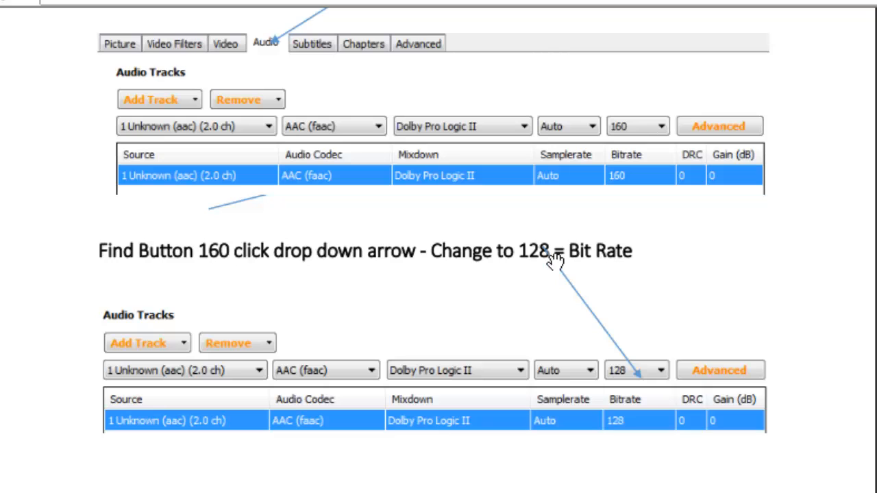
{"action": "scroll", "coordinate": [642, 388], "scroll_direction": "down", "scroll_amount": 2}
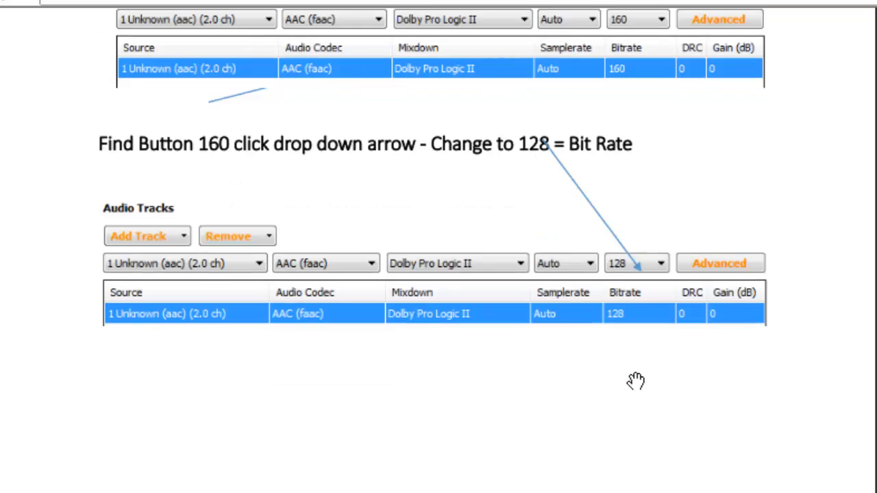
{"action": "scroll", "coordinate": [636, 381], "scroll_direction": "up", "scroll_amount": 2}
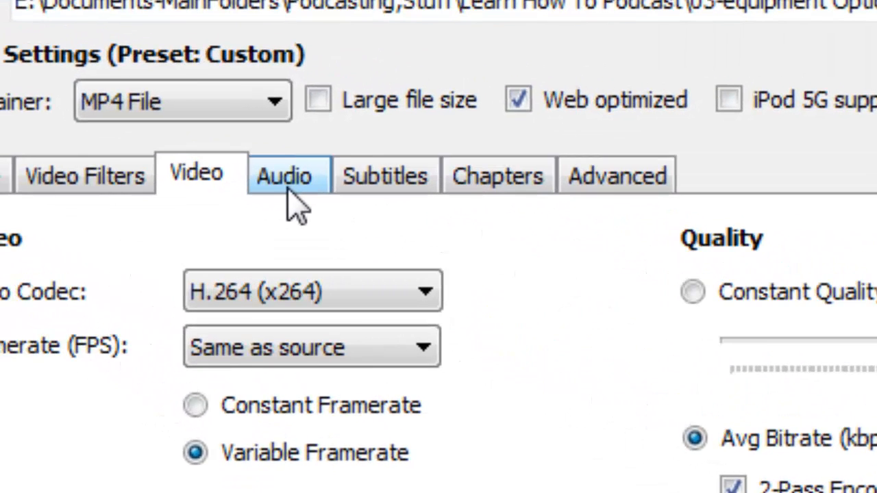
Step: In HandBrake's audio settings, set the audio track's bitrate to 128
{"action": "left_click", "coordinate": [294, 204]}
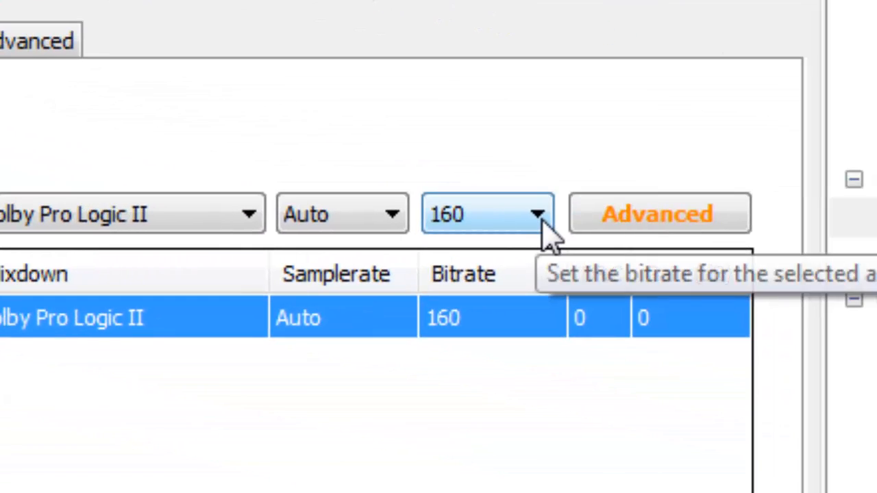
{"action": "left_click", "coordinate": [780, 270]}
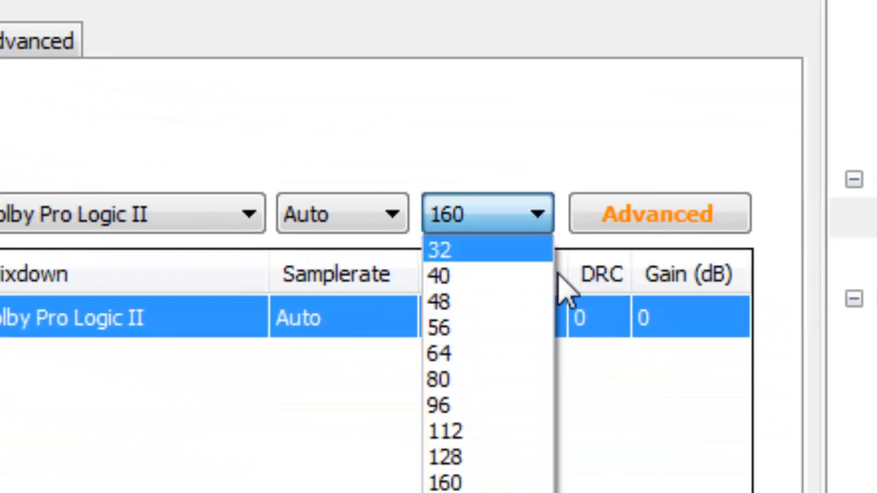
{"action": "left_click", "coordinate": [486, 462]}
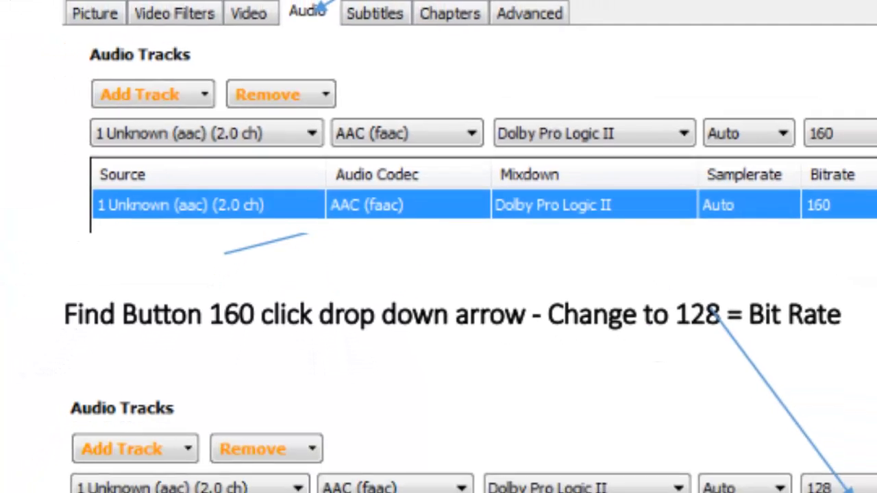
Step: Read the PDF guide's "Tab-Advanced" section on the encoding frame settings and open HandBrake's Advanced settings
{"action": "scroll", "coordinate": [832, 256], "scroll_direction": "down", "scroll_amount": 10}
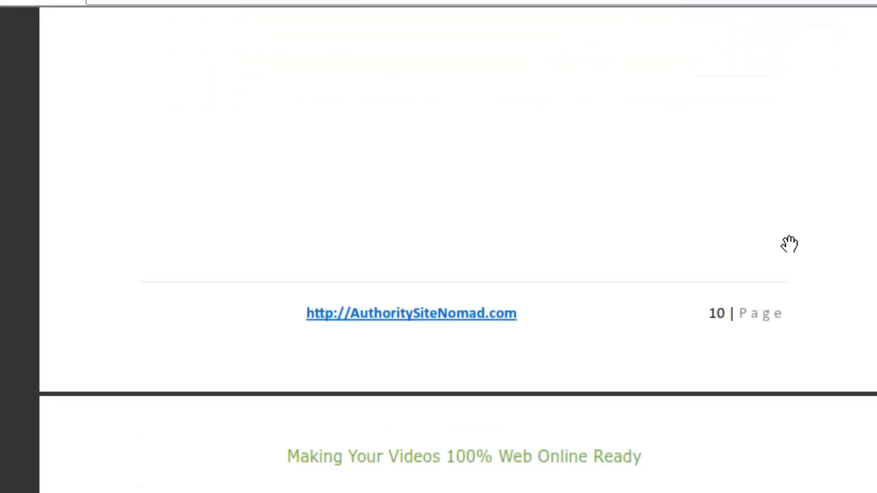
{"action": "scroll", "coordinate": [790, 244], "scroll_direction": "down", "scroll_amount": 5}
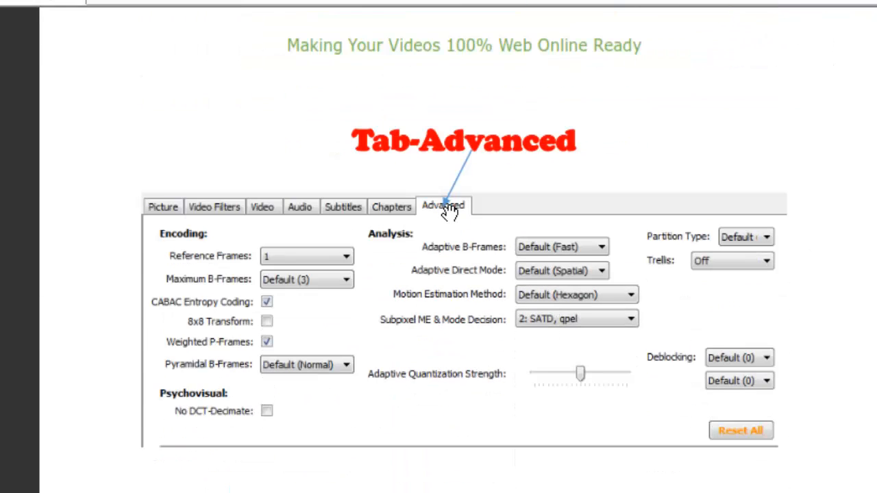
{"action": "scroll", "coordinate": [621, 183], "scroll_direction": "down", "scroll_amount": 2}
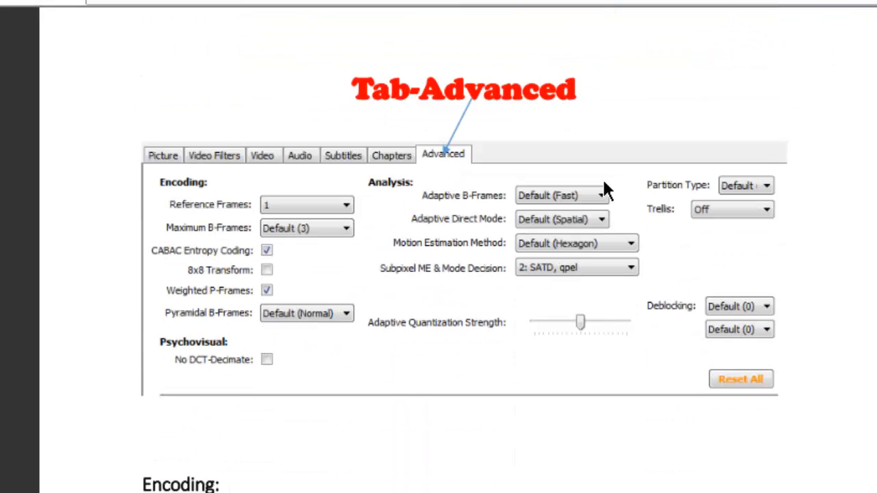
{"action": "scroll", "coordinate": [634, 229], "scroll_direction": "down", "scroll_amount": 10}
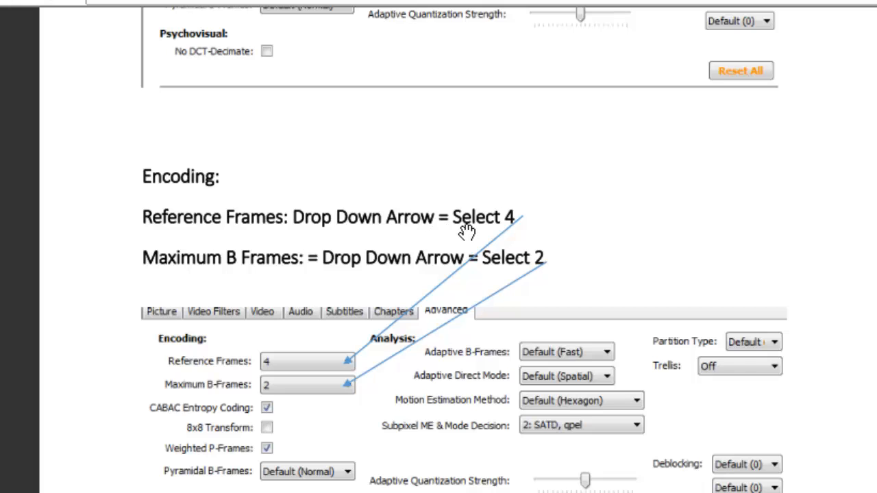
{"action": "scroll", "coordinate": [342, 286], "scroll_direction": "down", "scroll_amount": 4}
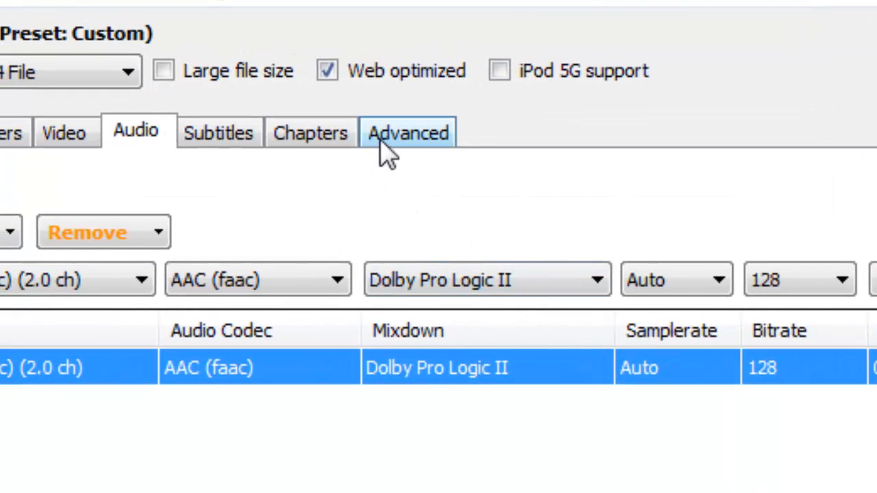
{"action": "left_click", "coordinate": [387, 155]}
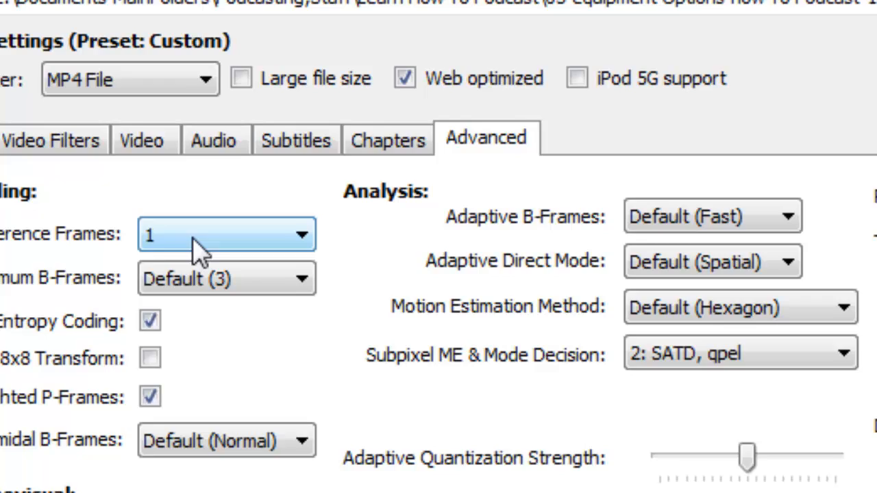
Step: Set Reference Frames to 2 and Maximum B-Frames to 4 in the advanced encoding settings
{"action": "mouse_move", "coordinate": [199, 234]}
{"action": "left_click", "coordinate": [384, 246]}
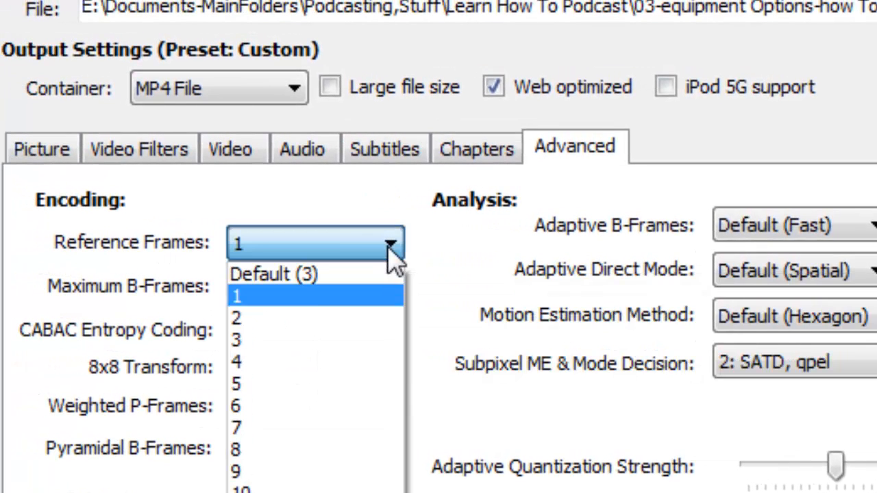
{"action": "left_click", "coordinate": [270, 317]}
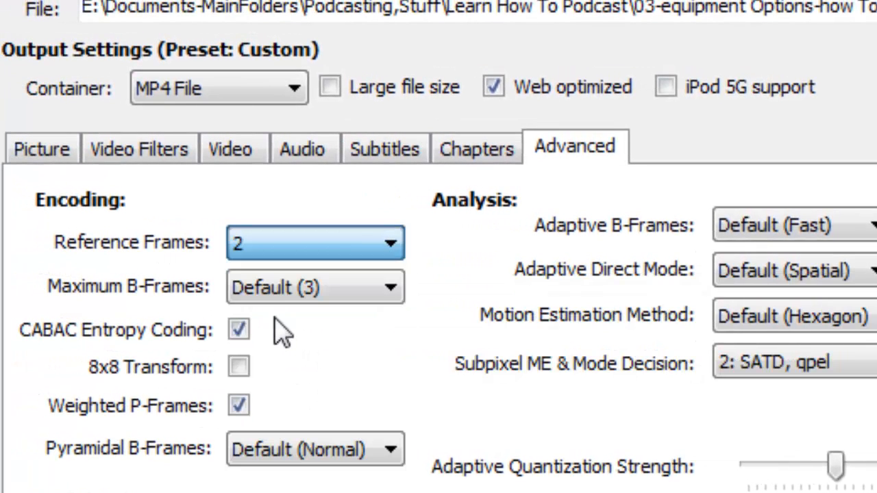
{"action": "left_click", "coordinate": [392, 290]}
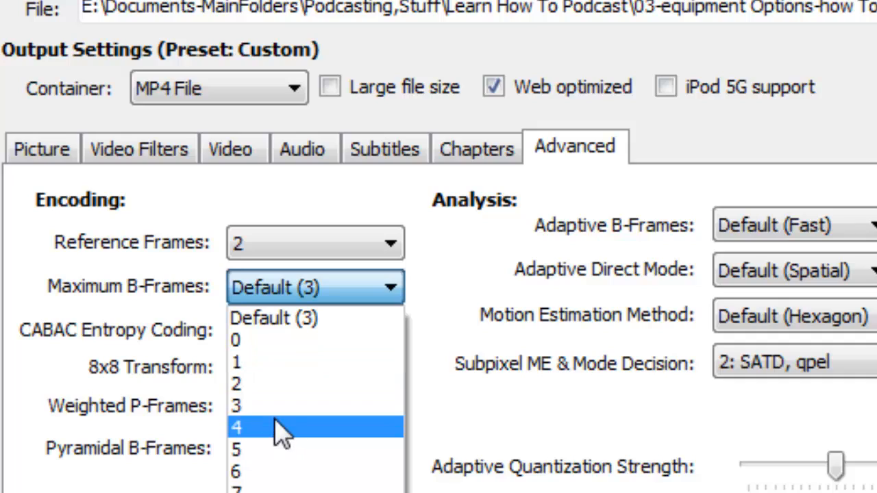
{"action": "left_click", "coordinate": [284, 431]}
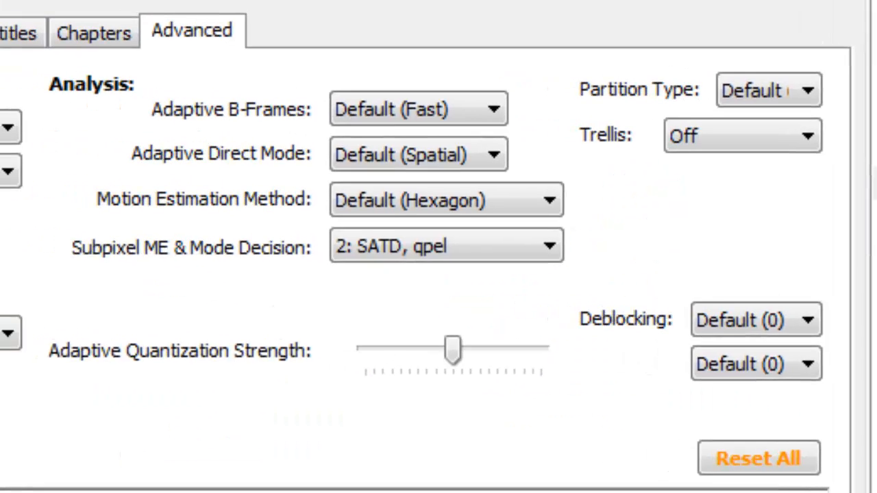
Step: Correct the advanced encoding settings by setting Reference Frames to 4 and Maximum B-Frames to 2
{"action": "left_click", "coordinate": [182, 162]}
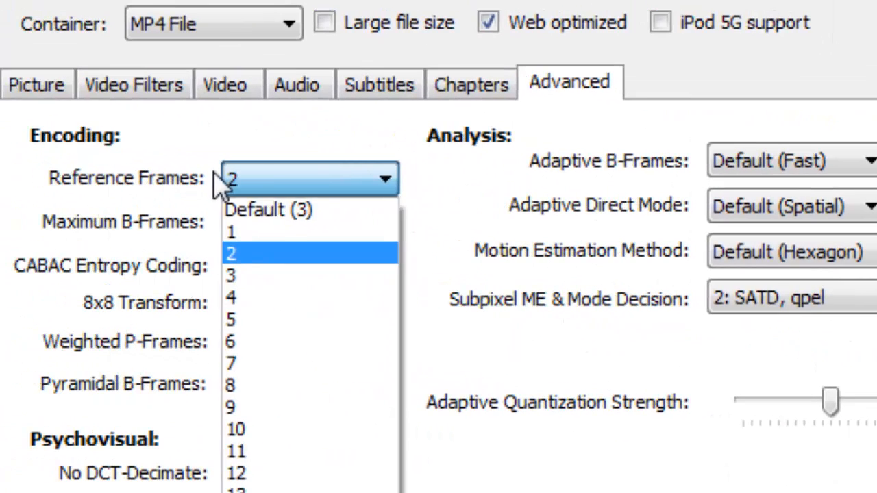
{"action": "left_click", "coordinate": [244, 299]}
{"action": "left_click", "coordinate": [380, 230]}
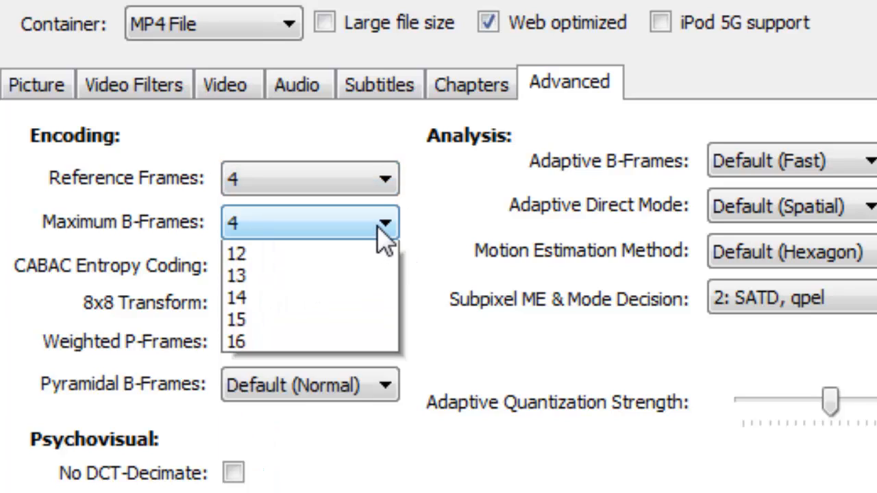
{"action": "left_click", "coordinate": [267, 320]}
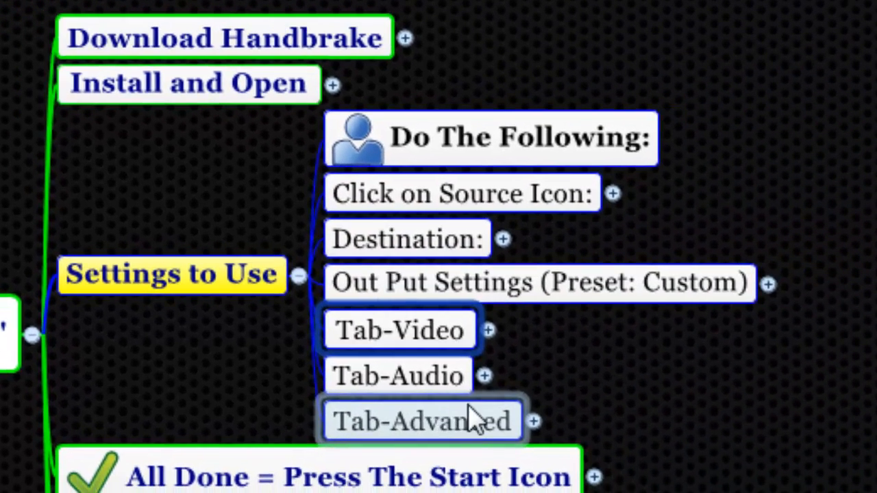
Step: Review the Encoding notes under "Tab-Advanced" in the mind map and collapse the "Settings to Use" branch
{"action": "left_click", "coordinate": [535, 421]}
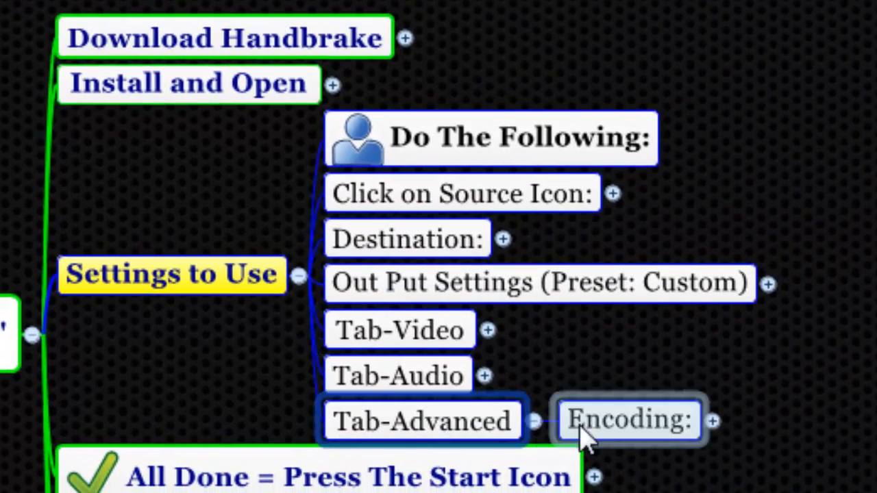
{"action": "left_click", "coordinate": [712, 421]}
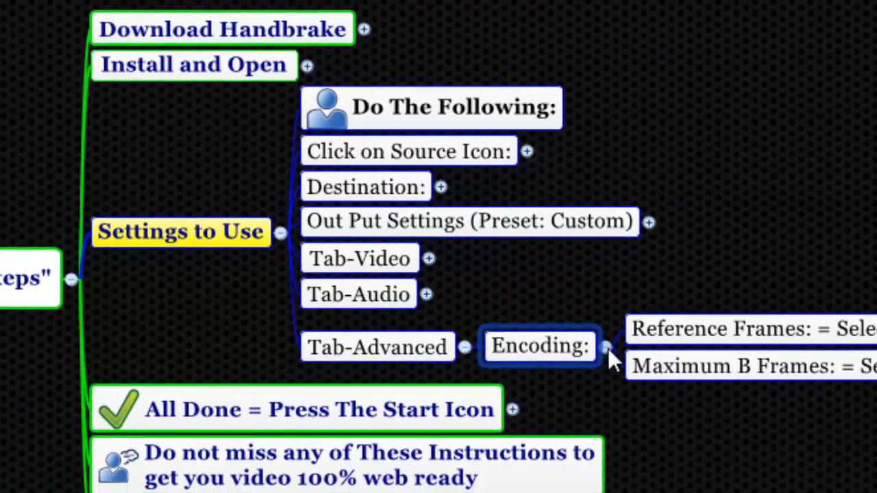
{"action": "left_click", "coordinate": [713, 421]}
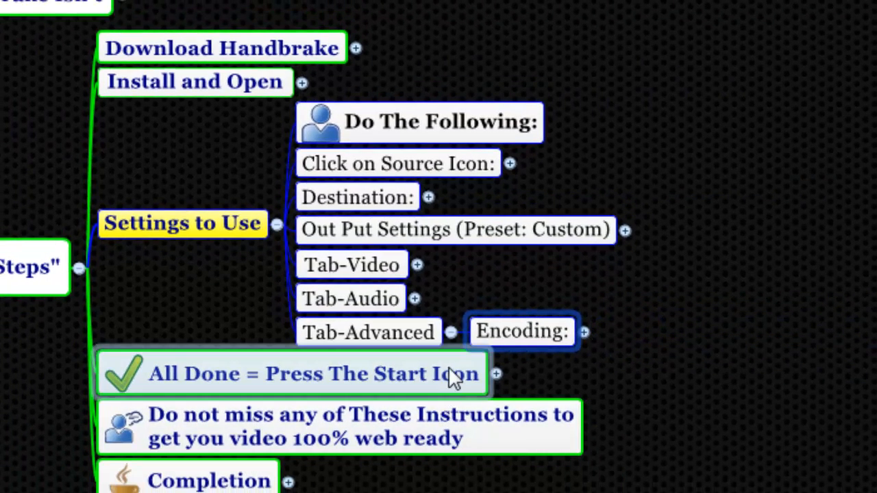
{"action": "left_click", "coordinate": [450, 333]}
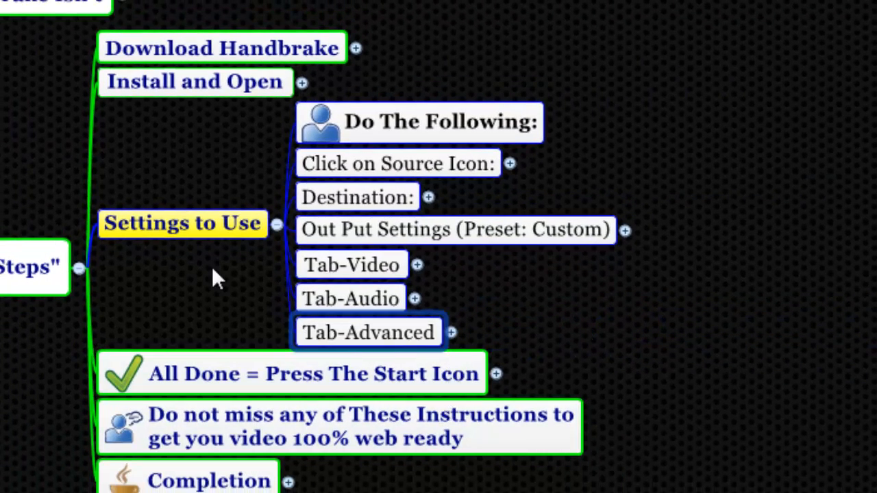
{"action": "left_click", "coordinate": [276, 224]}
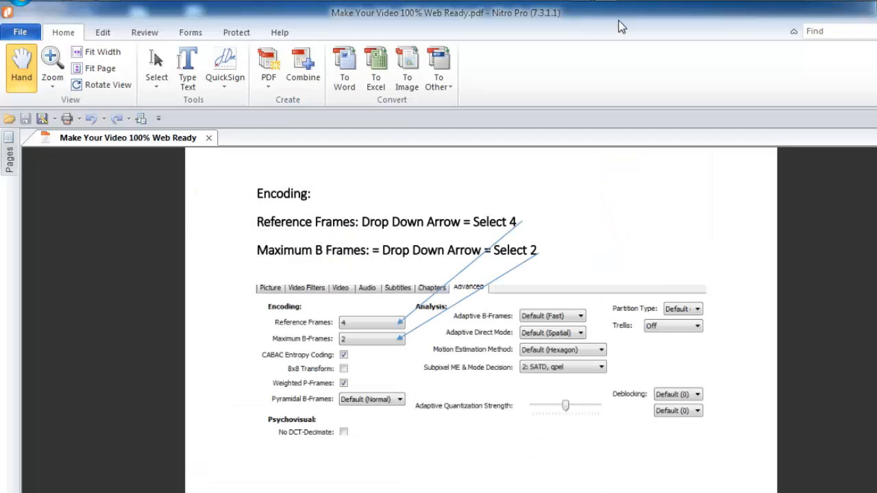
Step: Read the PDF guide's "All Done" section and start encoding the video in HandBrake
{"action": "scroll", "coordinate": [637, 226], "scroll_direction": "down", "scroll_amount": 10}
{"action": "scroll", "coordinate": [652, 197], "scroll_direction": "down", "scroll_amount": 3}
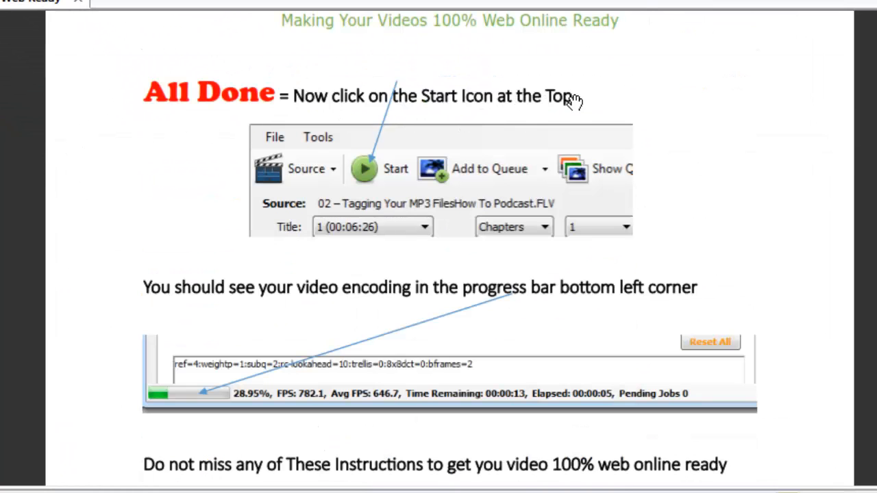
{"action": "scroll", "coordinate": [568, 107], "scroll_direction": "down", "scroll_amount": 3}
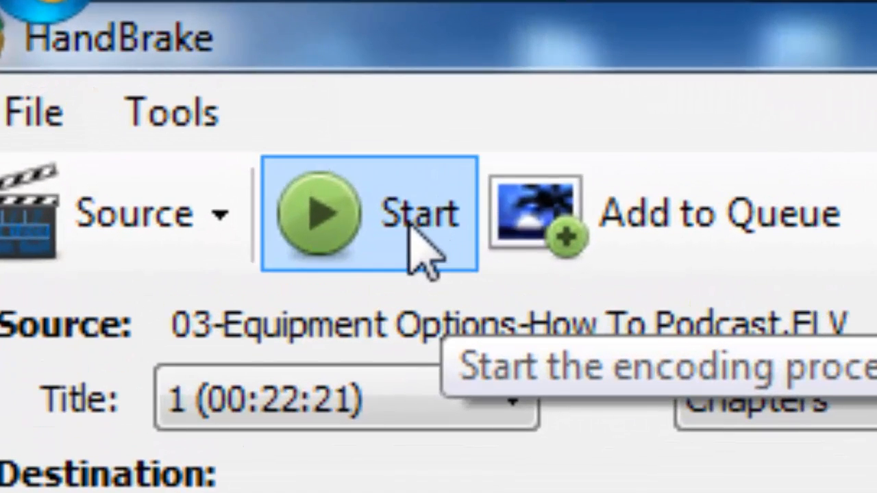
{"action": "left_click", "coordinate": [377, 201]}
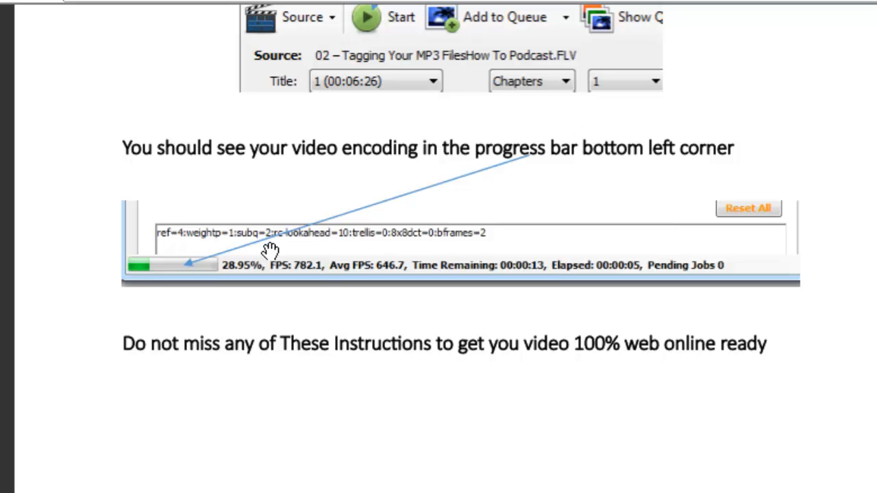
Step: Read the PDF guide's "Completion" section through its last page and bring up the "Learn How To Podcast" folder
{"action": "scroll", "coordinate": [271, 250], "scroll_direction": "down", "scroll_amount": 10}
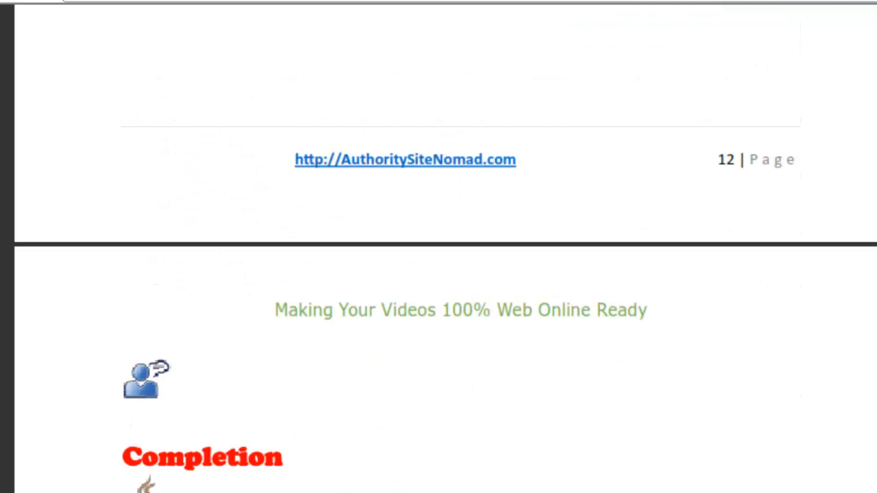
{"action": "scroll", "coordinate": [439, 274], "scroll_direction": "down", "scroll_amount": 4}
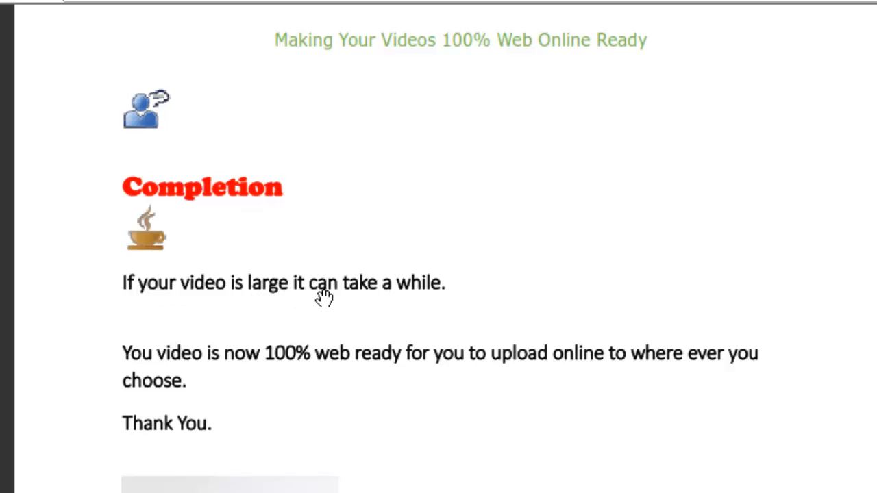
{"action": "scroll", "coordinate": [847, 68], "scroll_direction": "down", "scroll_amount": 3}
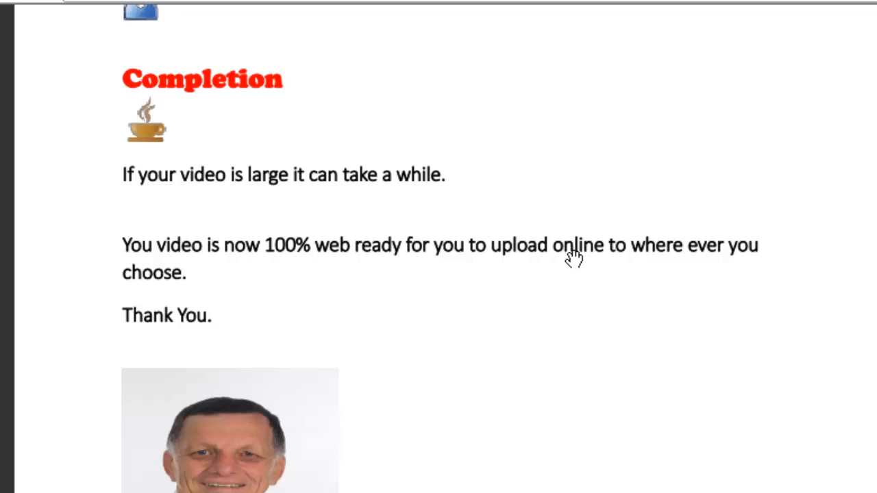
{"action": "scroll", "coordinate": [569, 252], "scroll_direction": "down", "scroll_amount": 5}
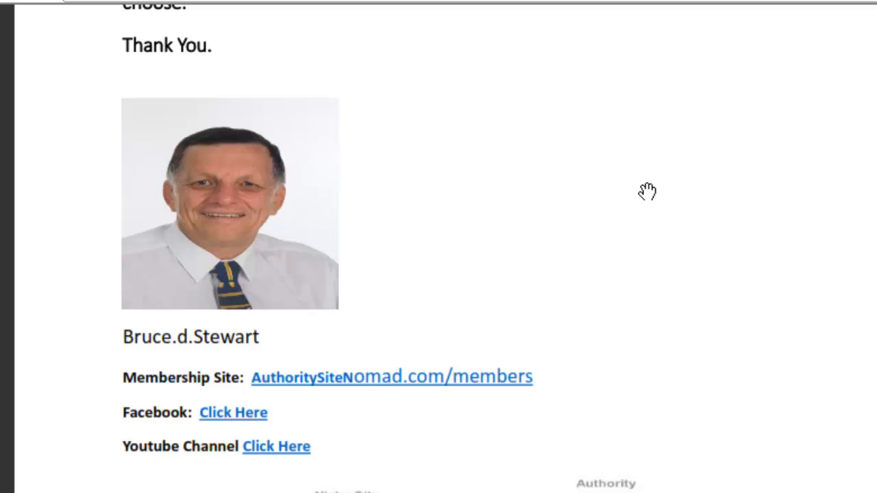
{"action": "scroll", "coordinate": [640, 182], "scroll_direction": "down", "scroll_amount": 3}
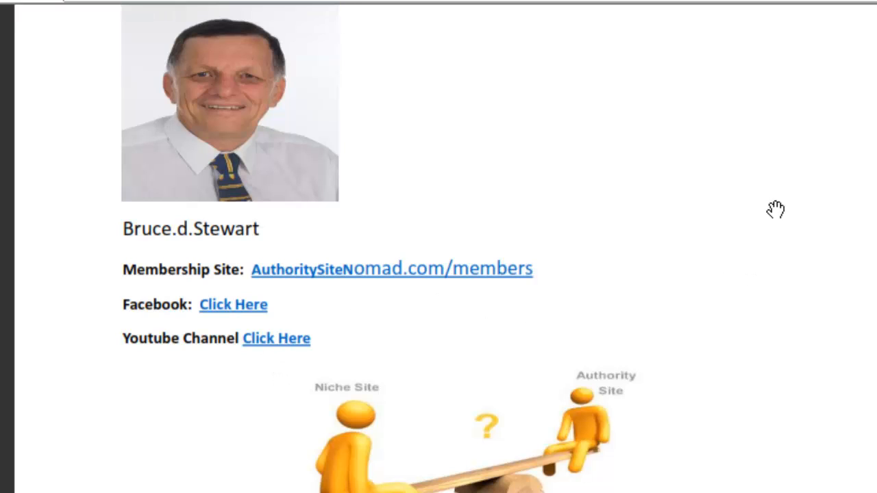
{"action": "scroll", "coordinate": [775, 209], "scroll_direction": "down", "scroll_amount": 3}
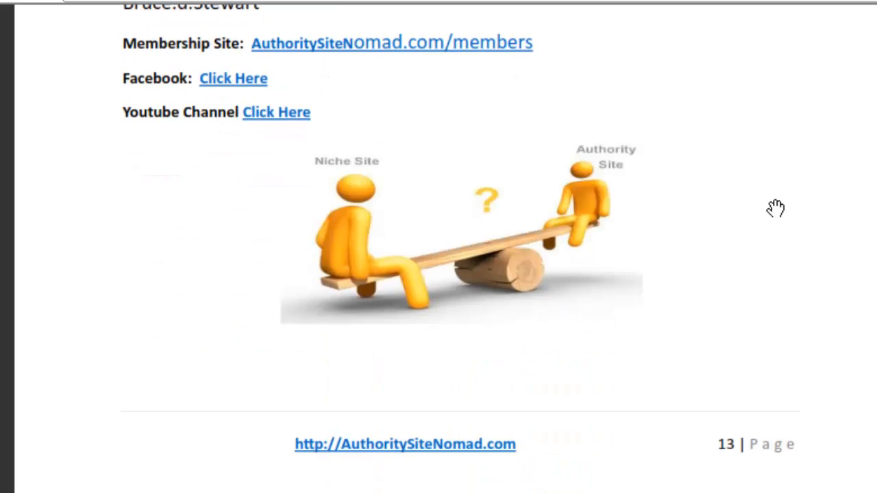
{"action": "scroll", "coordinate": [438, 247], "scroll_direction": "up", "scroll_amount": 20}
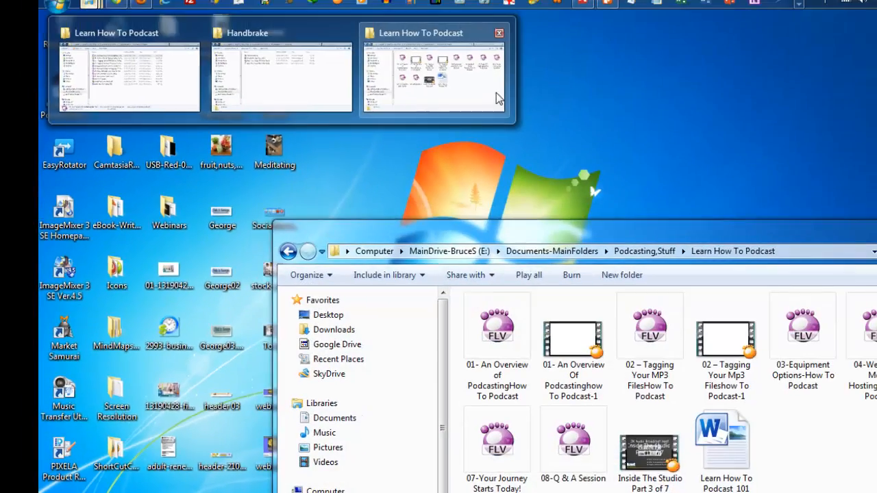
{"action": "left_click", "coordinate": [491, 93]}
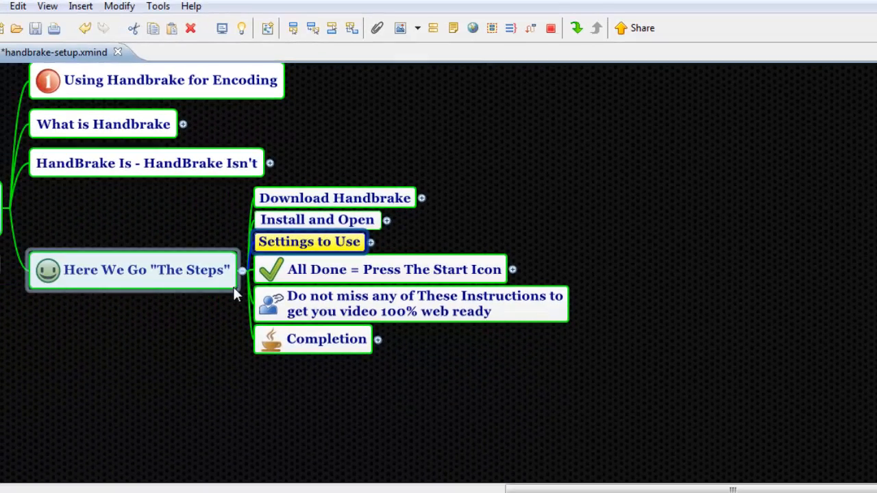
Step: Collapse the "Here We Go "The Steps"" branch in the handbrake-setup mind map and show its central topic
{"action": "left_click", "coordinate": [258, 266]}
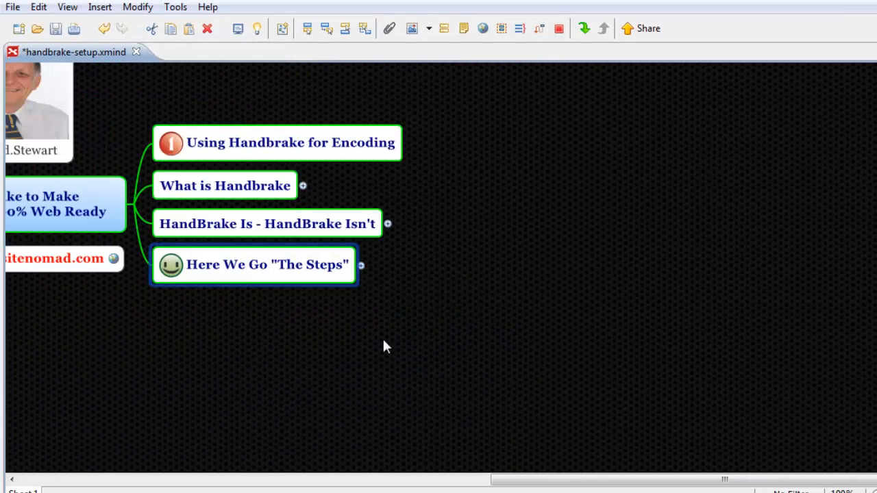
{"action": "left_click_drag", "start_coordinate": [589, 475], "coordinate": [457, 488]}
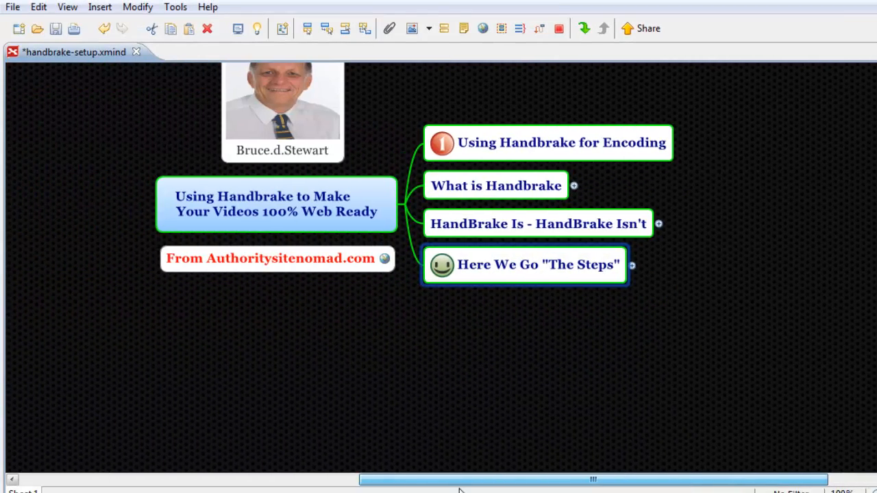
{"action": "scroll", "coordinate": [717, 306], "scroll_direction": "up", "scroll_amount": 3}
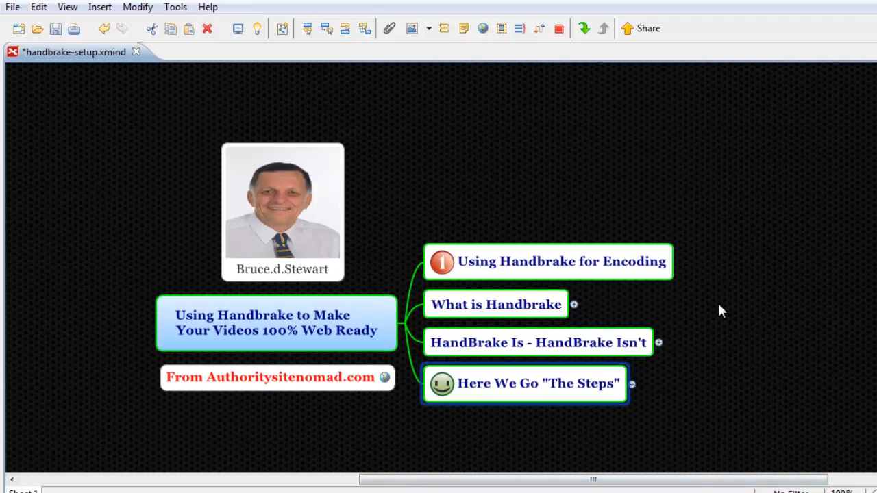